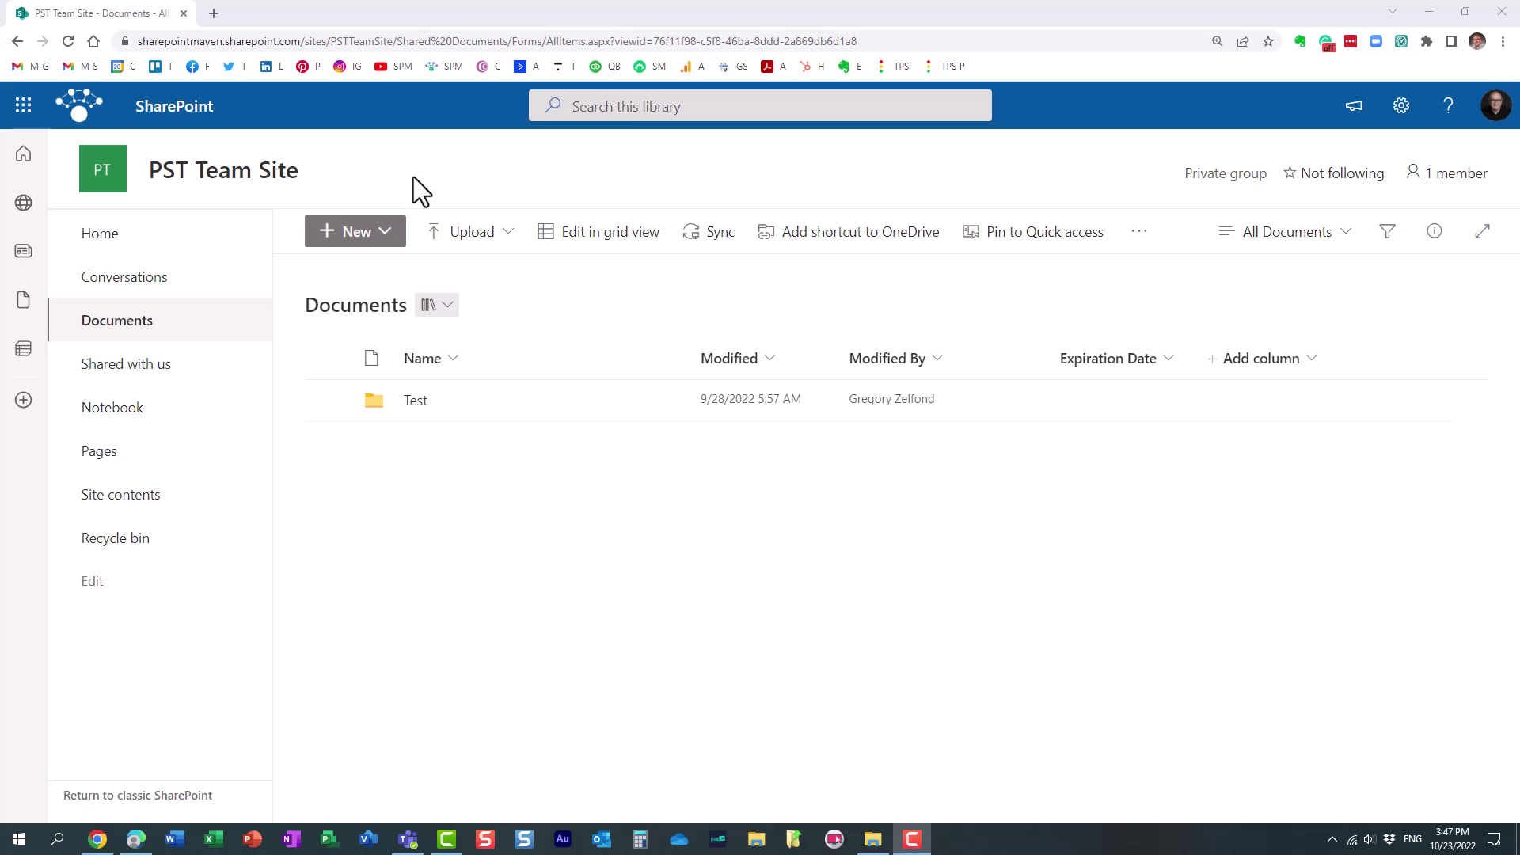
Step: Open the Microsoft 365 app launcher over the PST Team Site library, then close it
click(24, 108)
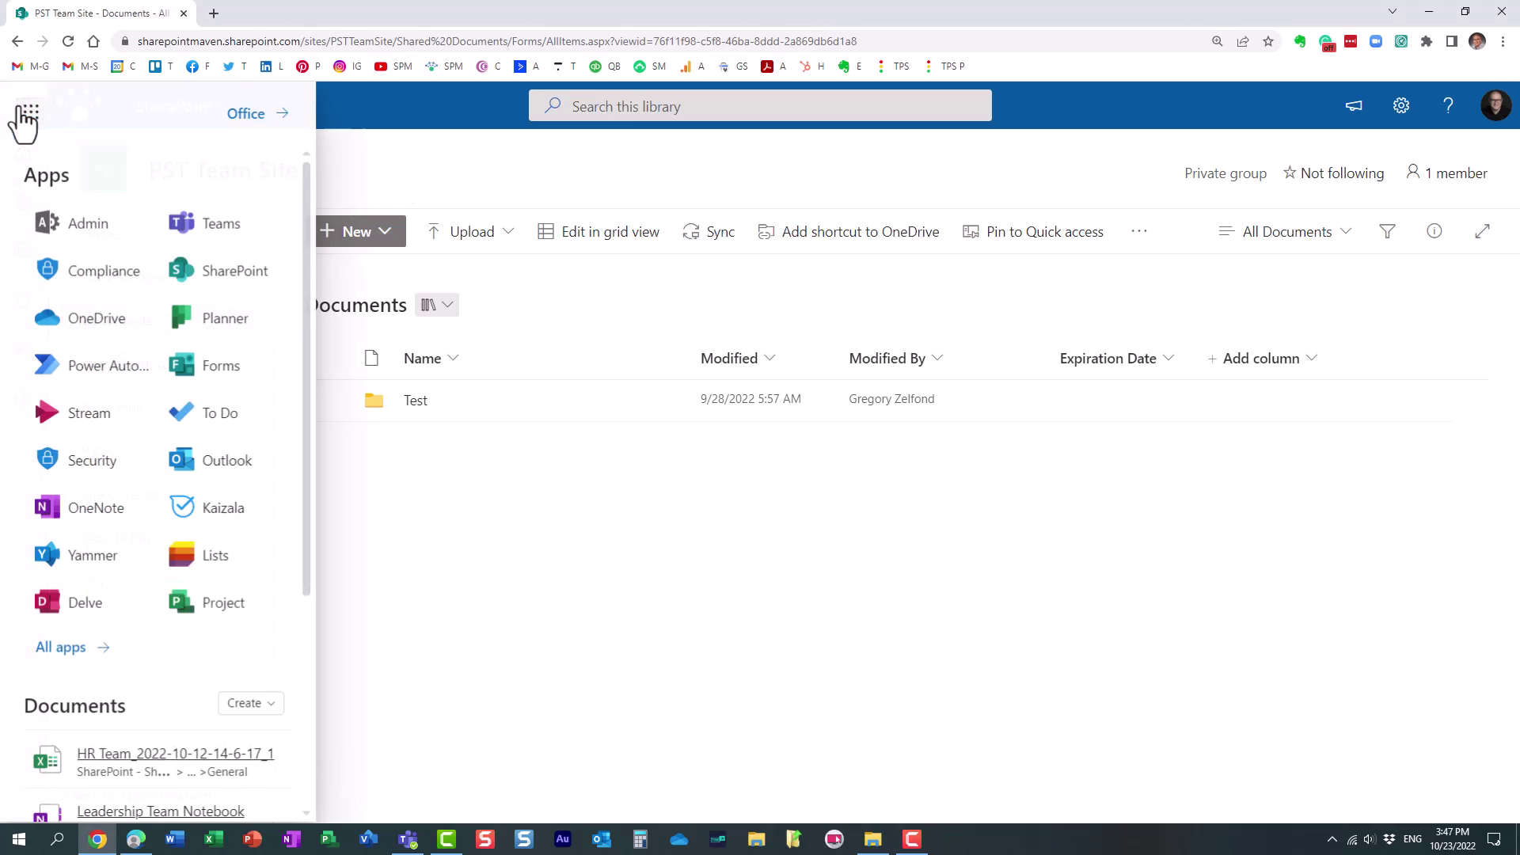
click(409, 149)
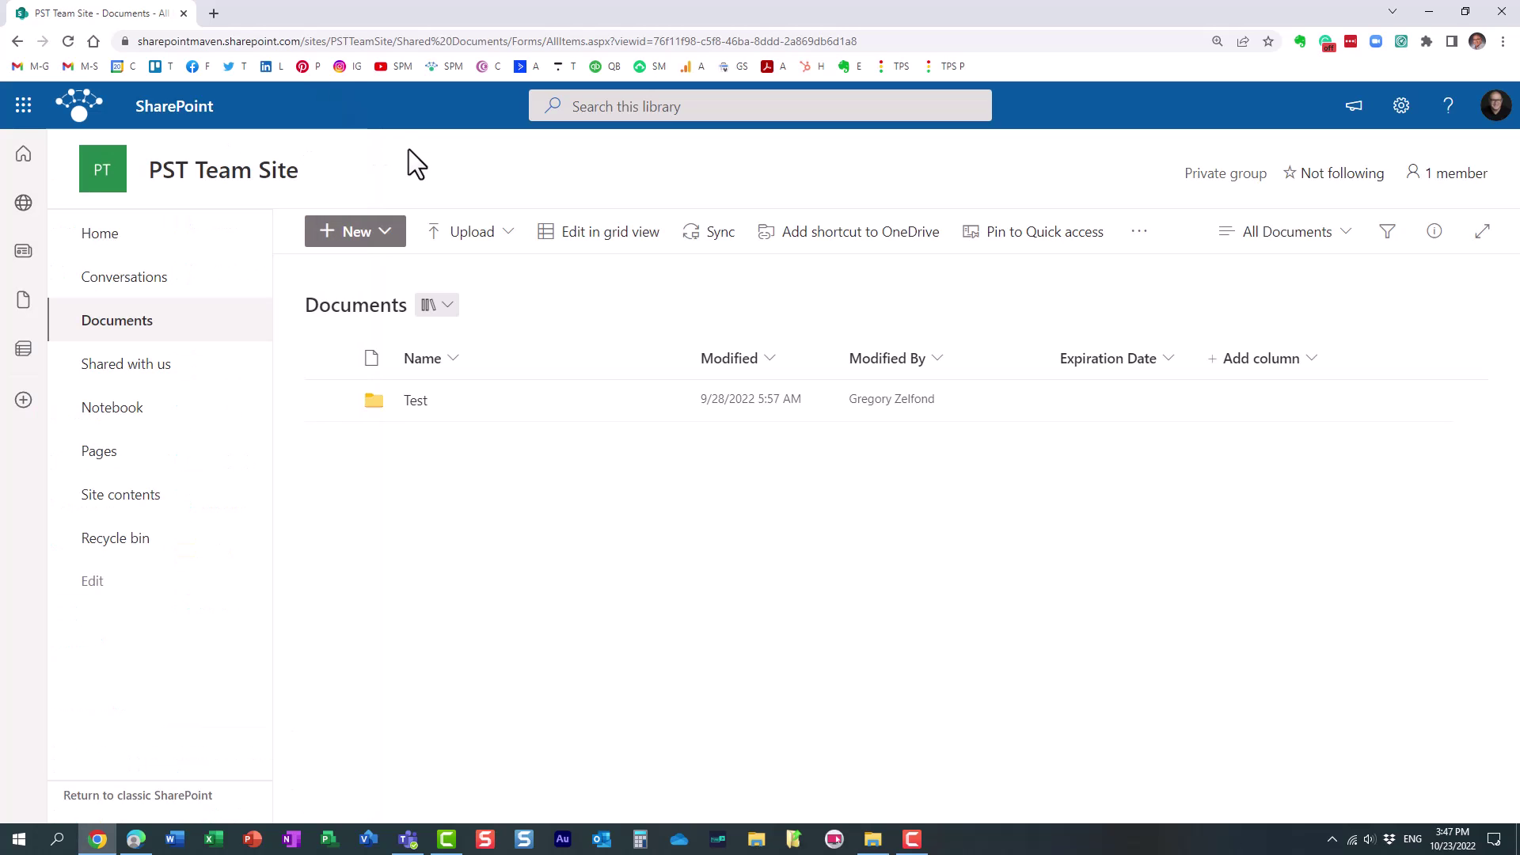
Step: Reopen the app launcher and expand the admin navigation to show all admin centers
click(24, 109)
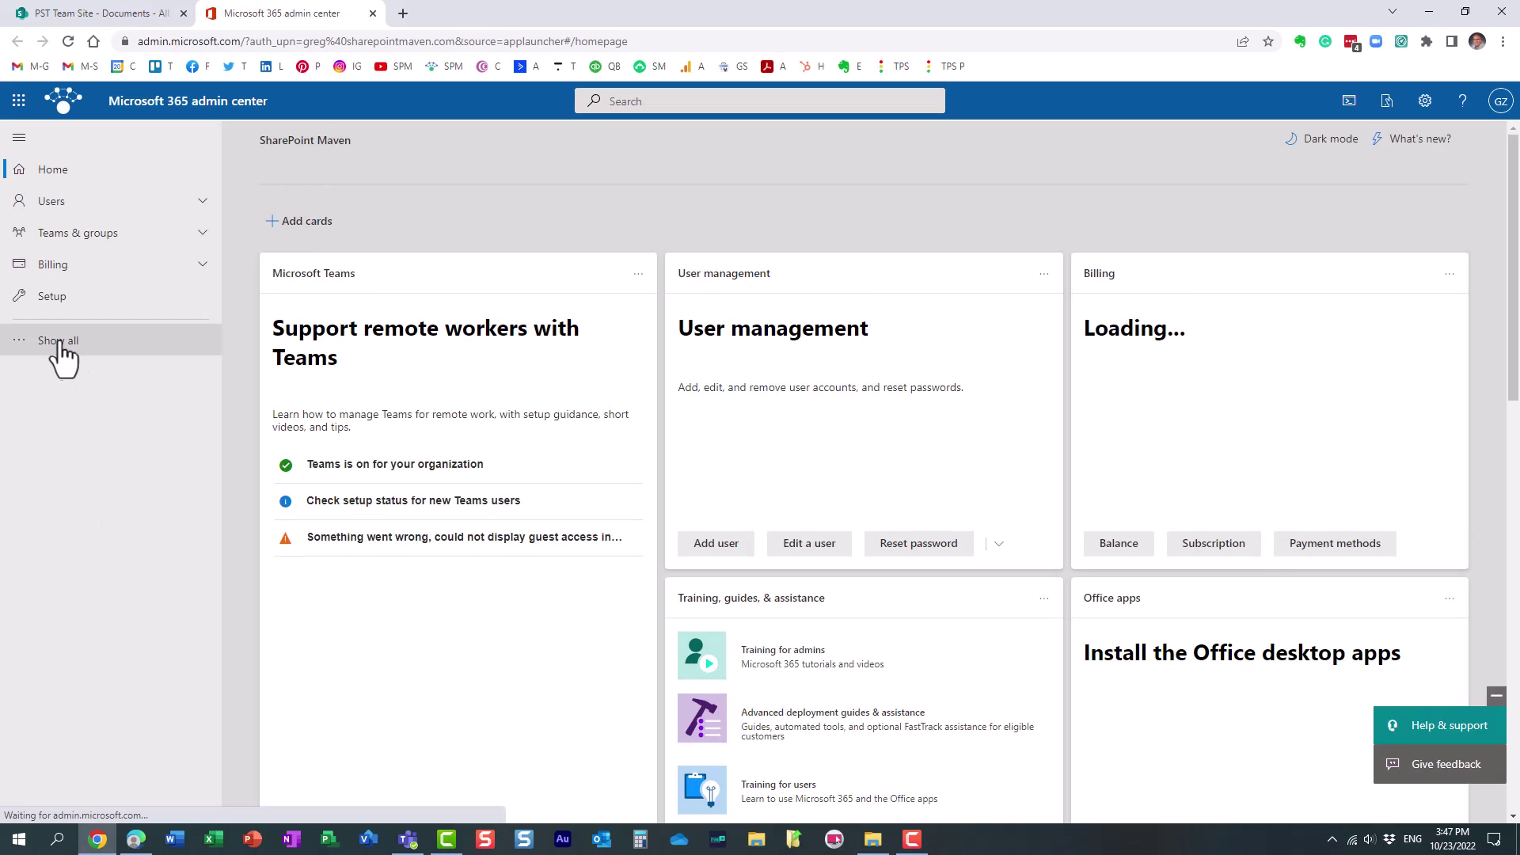
click(56, 342)
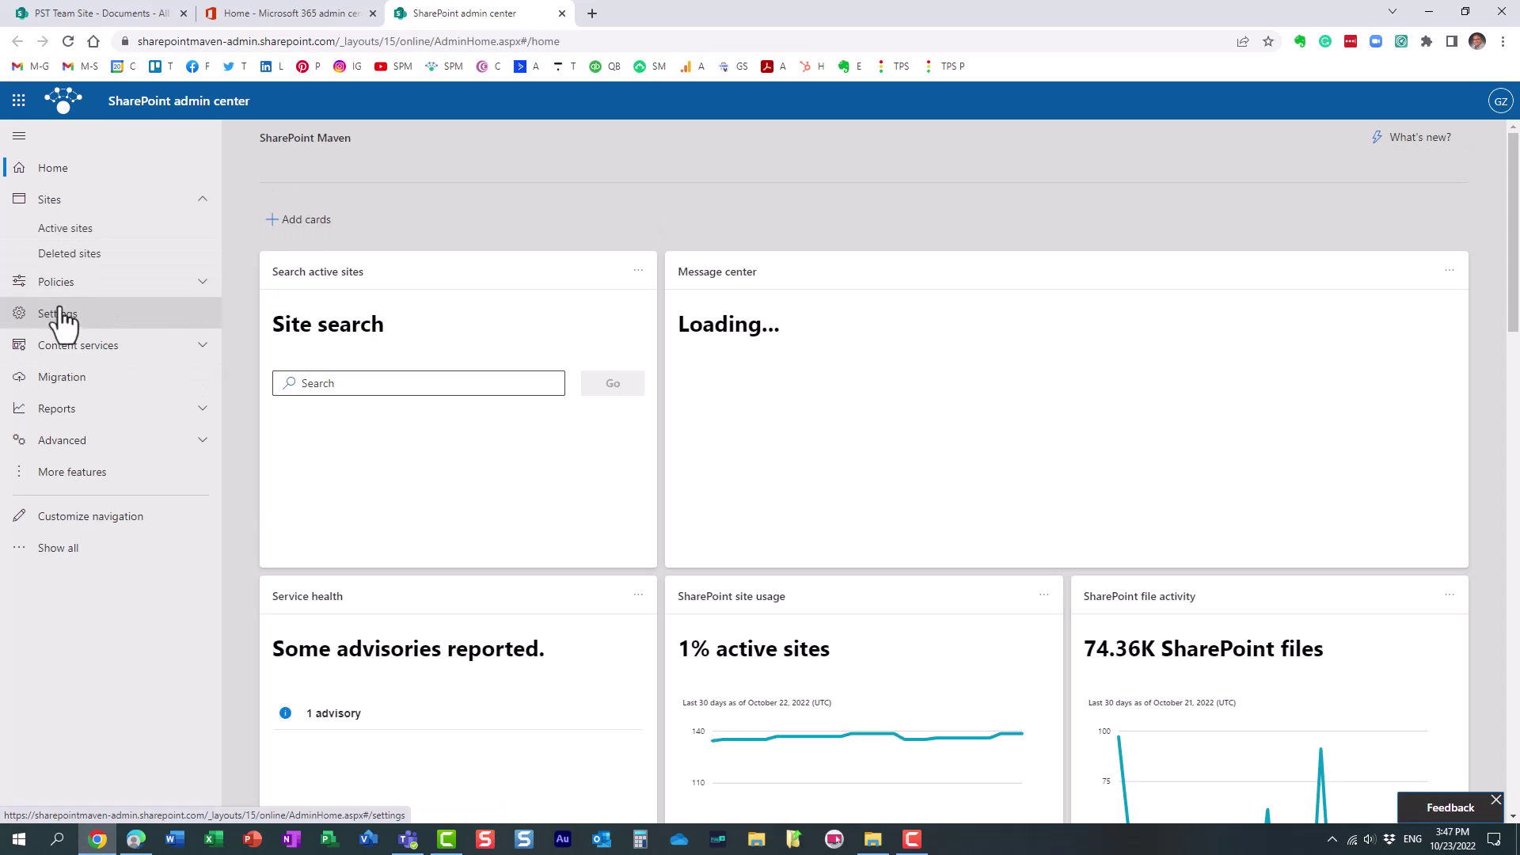
Step: Check the Site creation defaults, where new sites use Eastern Time (UTC-05:00)
click(60, 318)
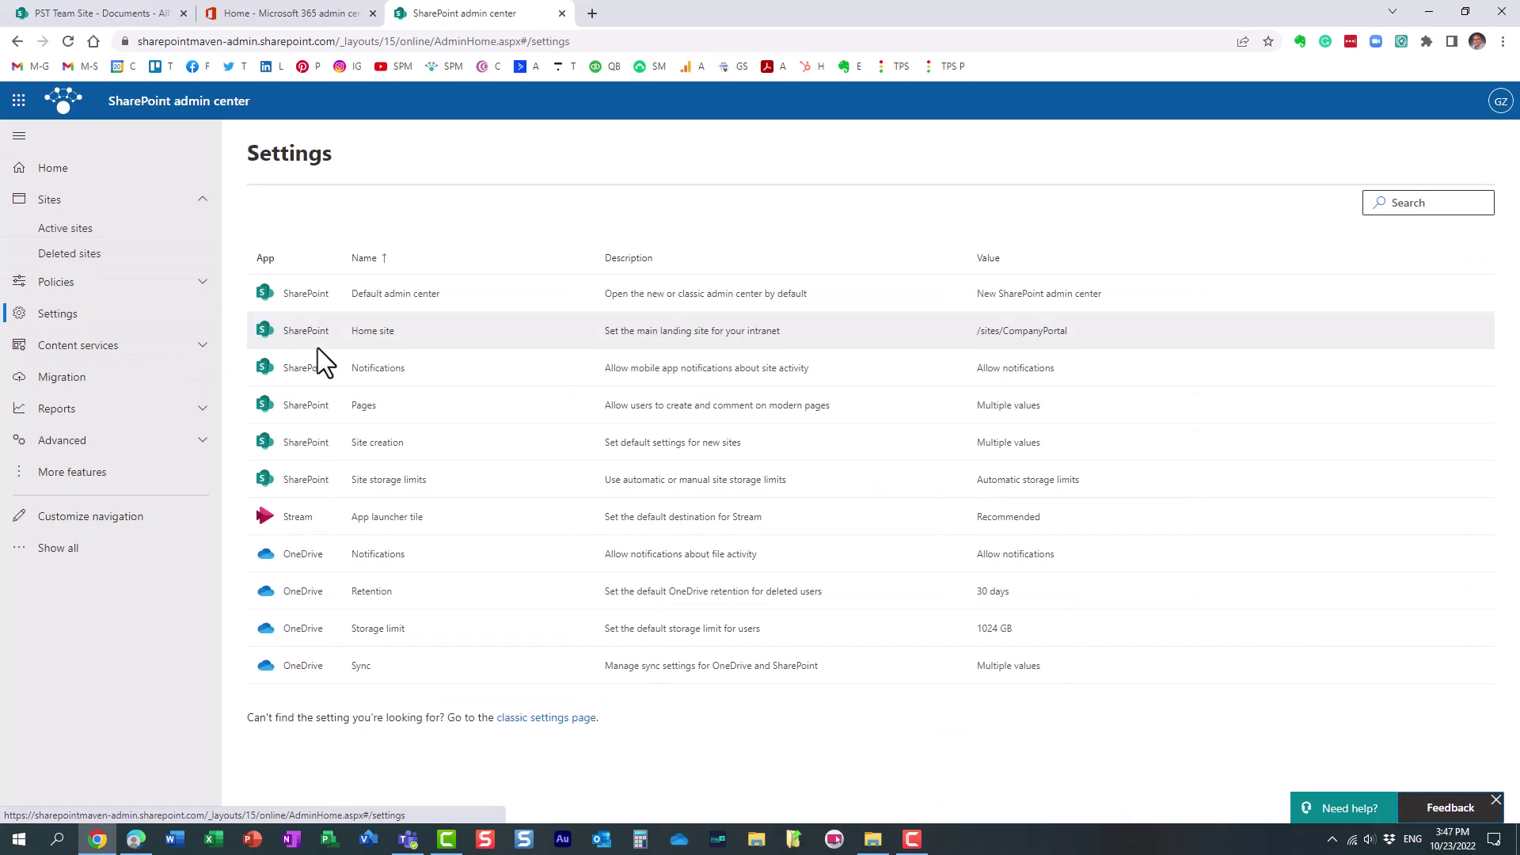
click(379, 443)
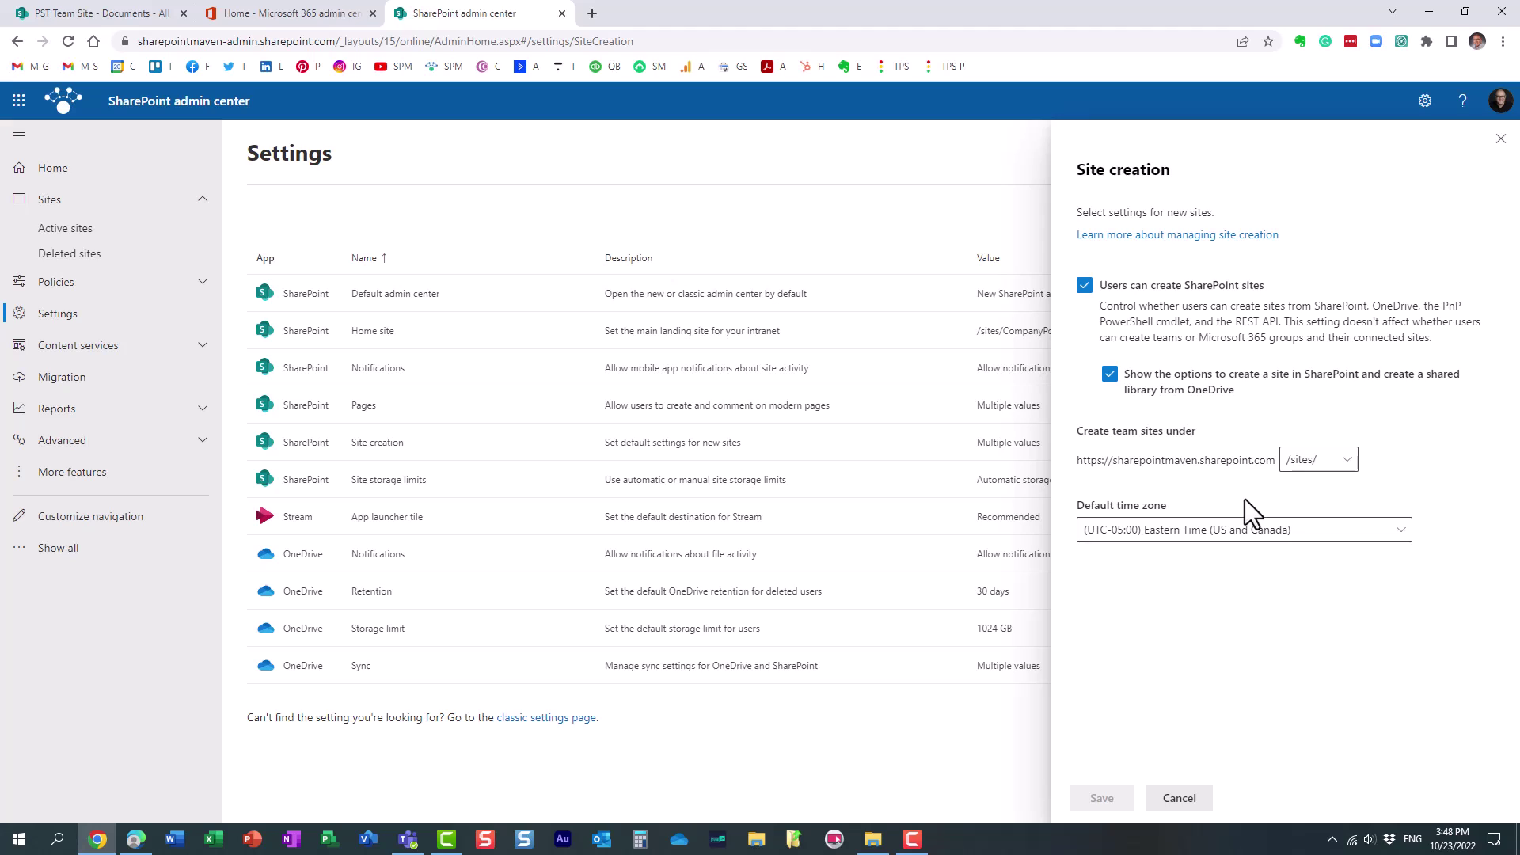
click(1328, 546)
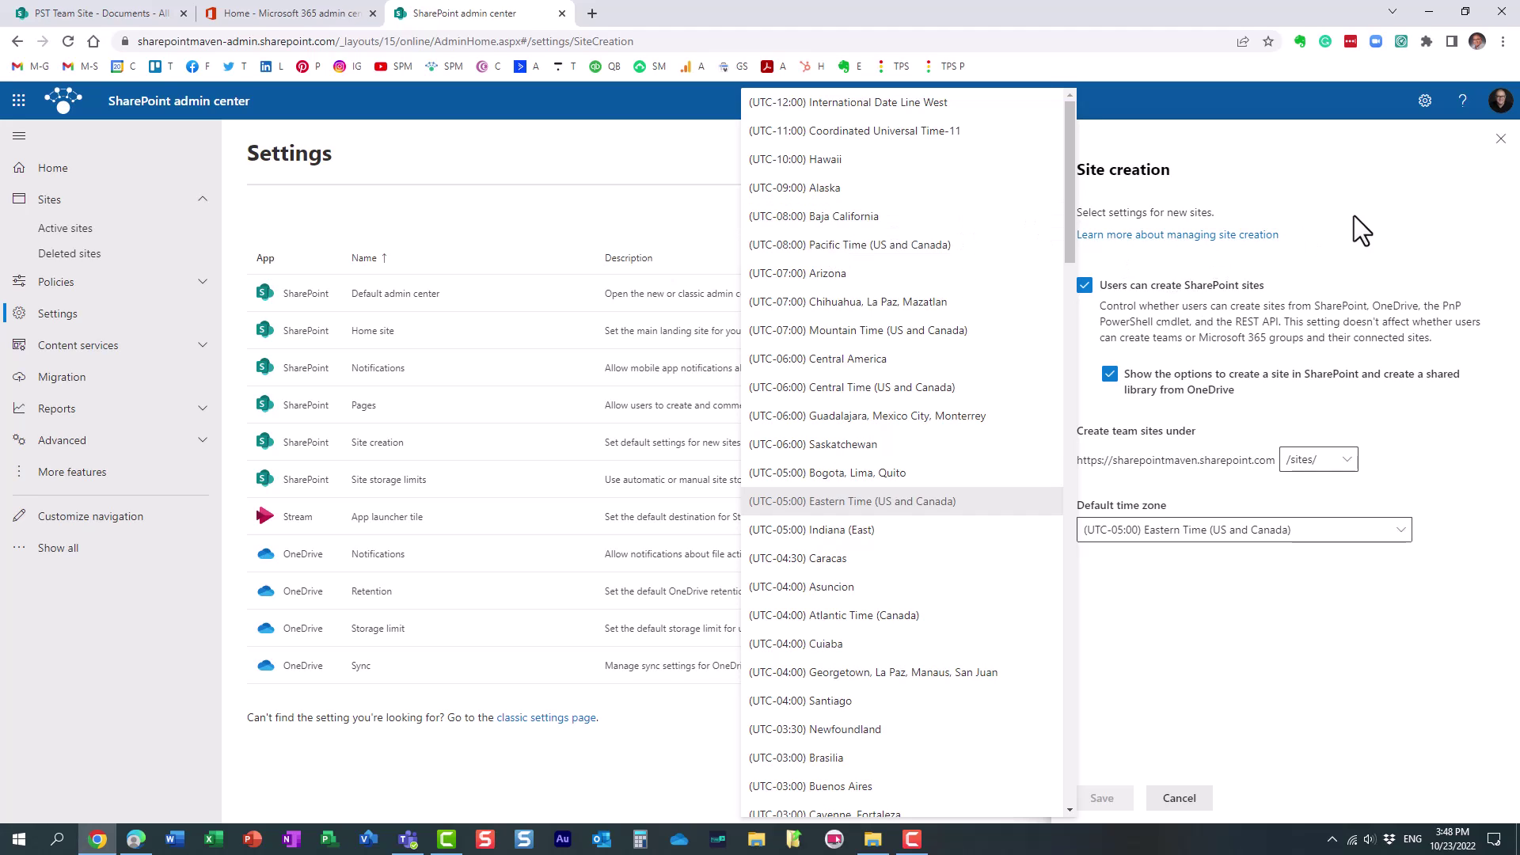
Step: Discard the Site creation settings and start a new team site from Active sites
click(1180, 798)
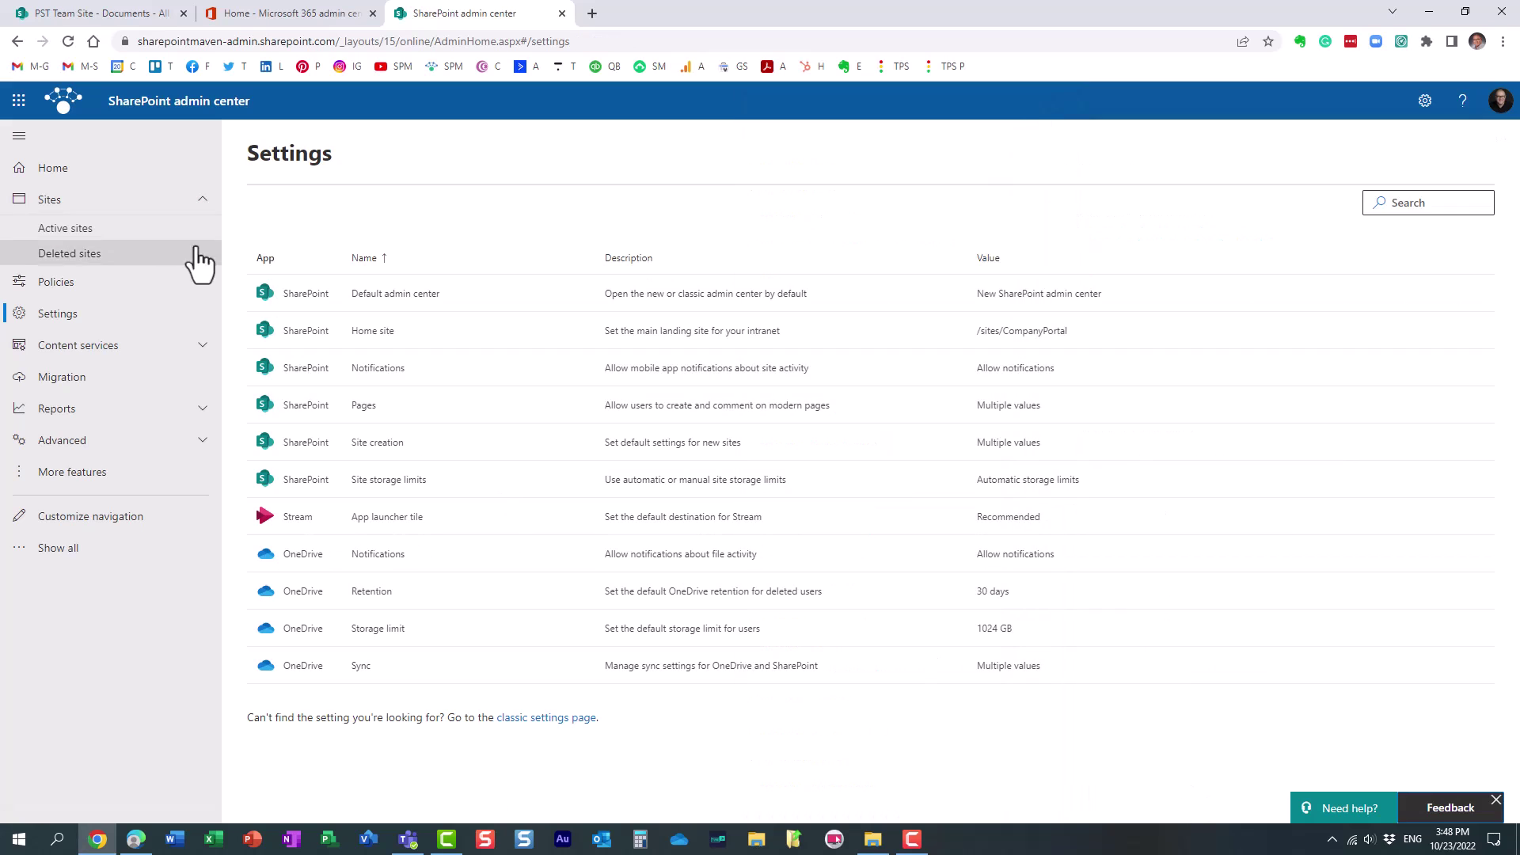
click(83, 229)
click(273, 240)
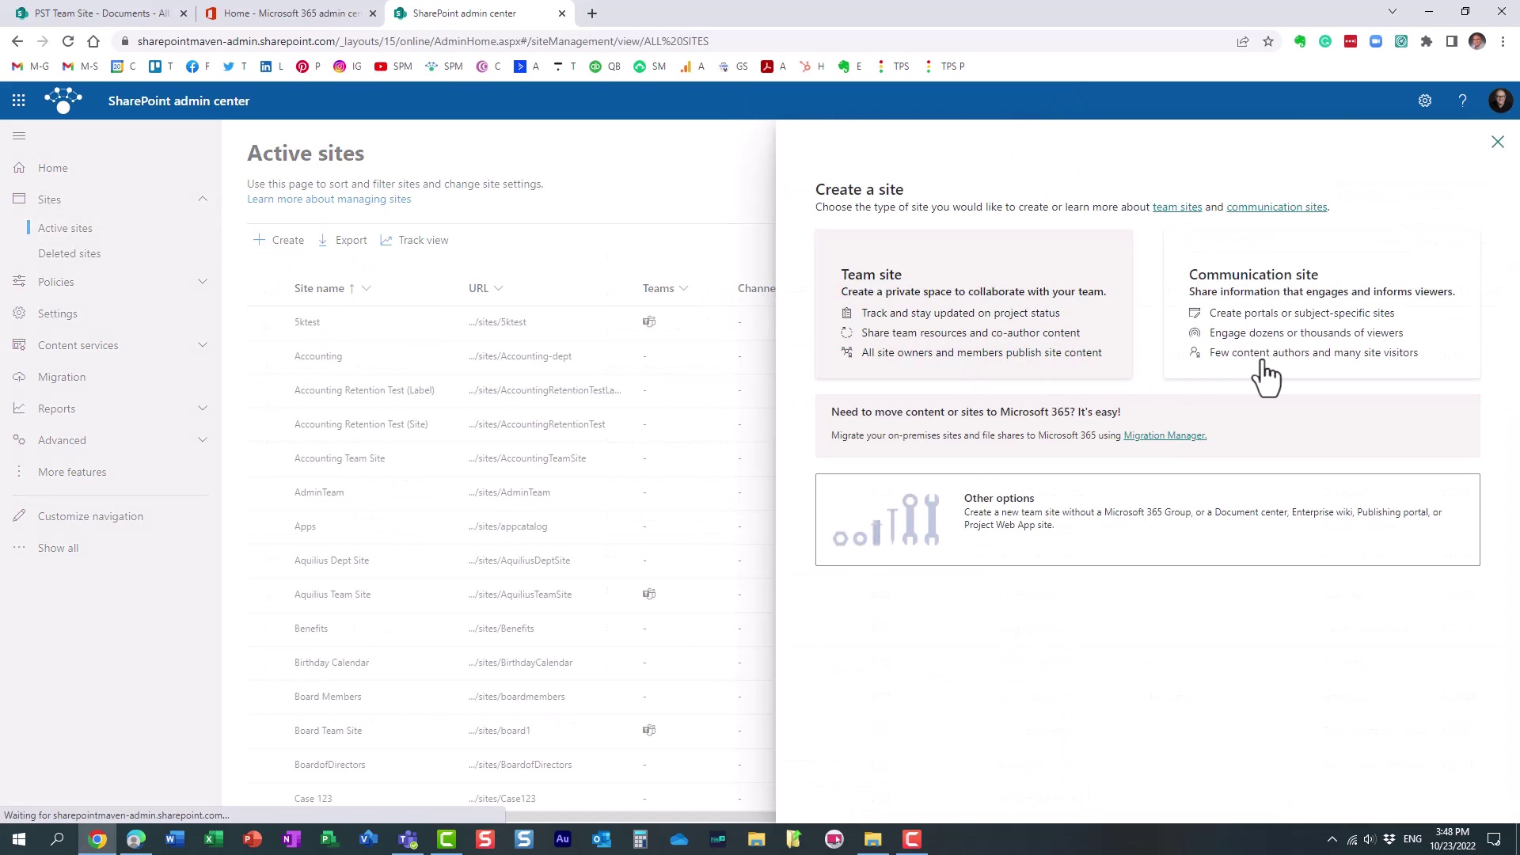
click(1019, 366)
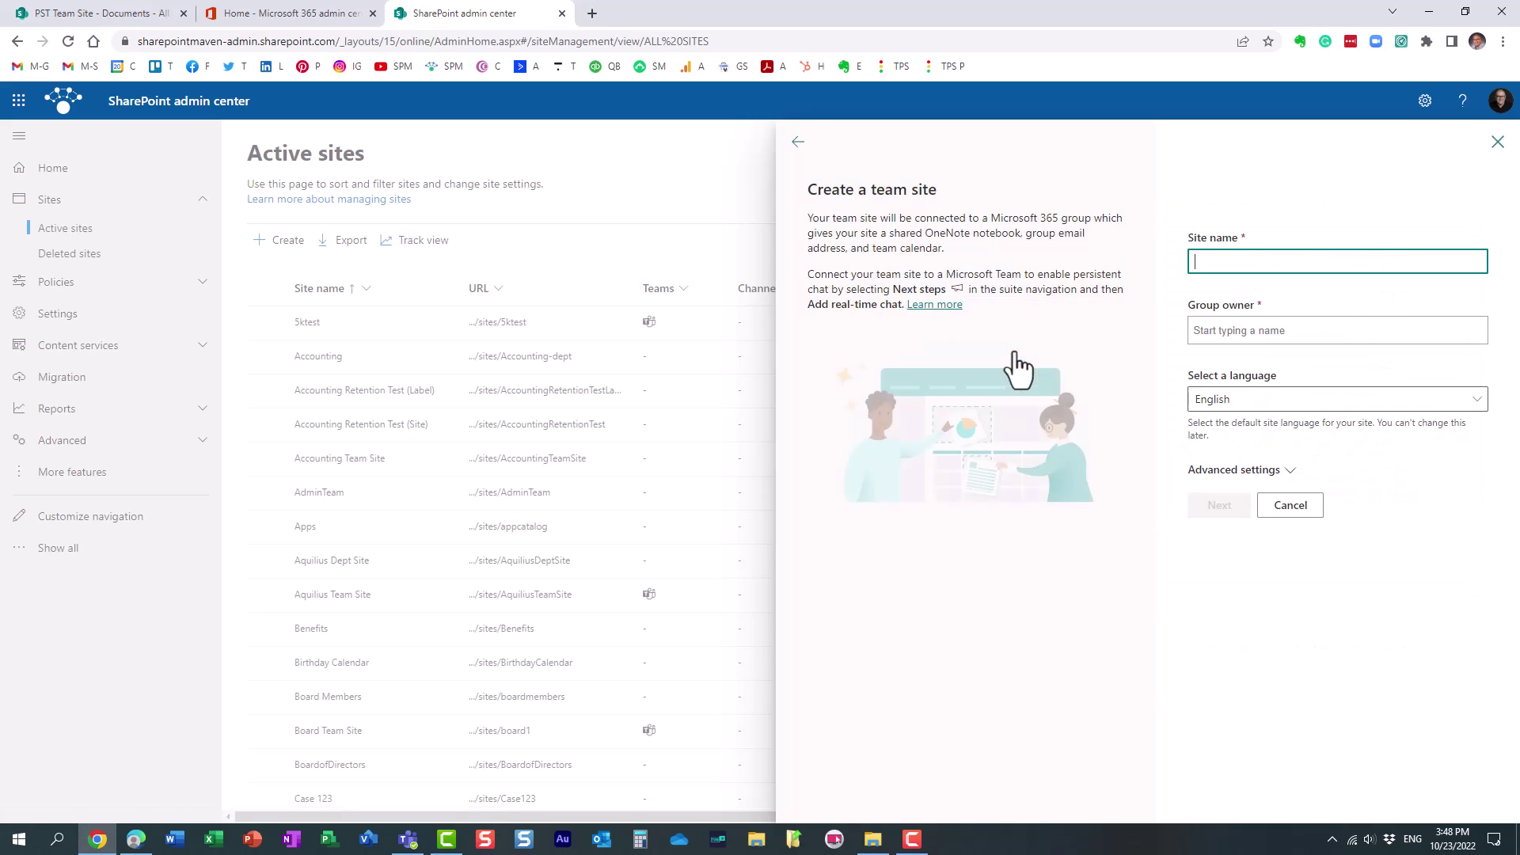
Step: Review the team site's advanced settings showing Eastern Time, then cancel the form unused
click(1235, 471)
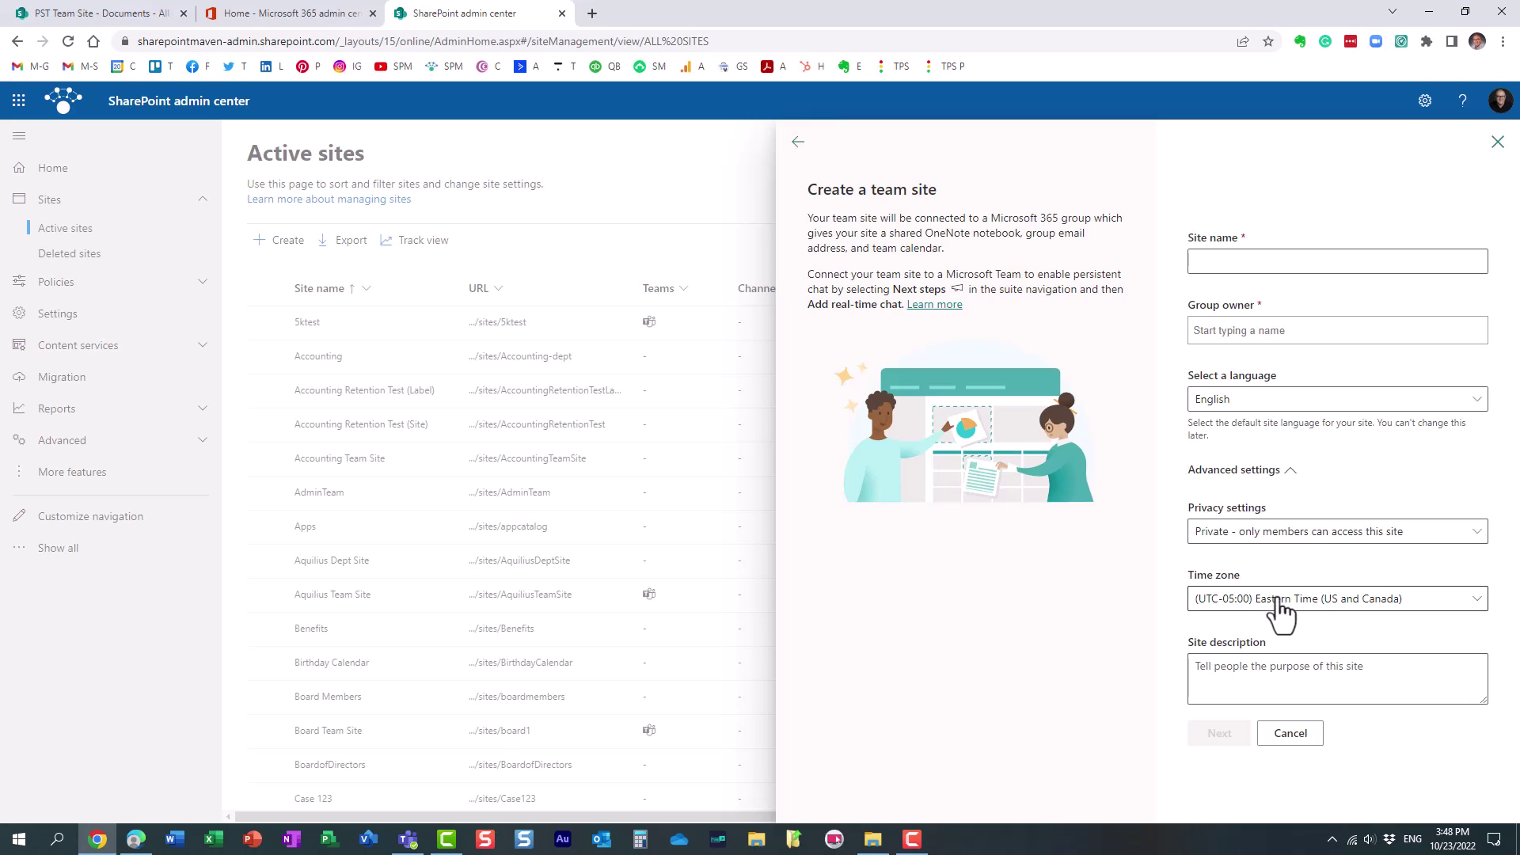
click(1247, 475)
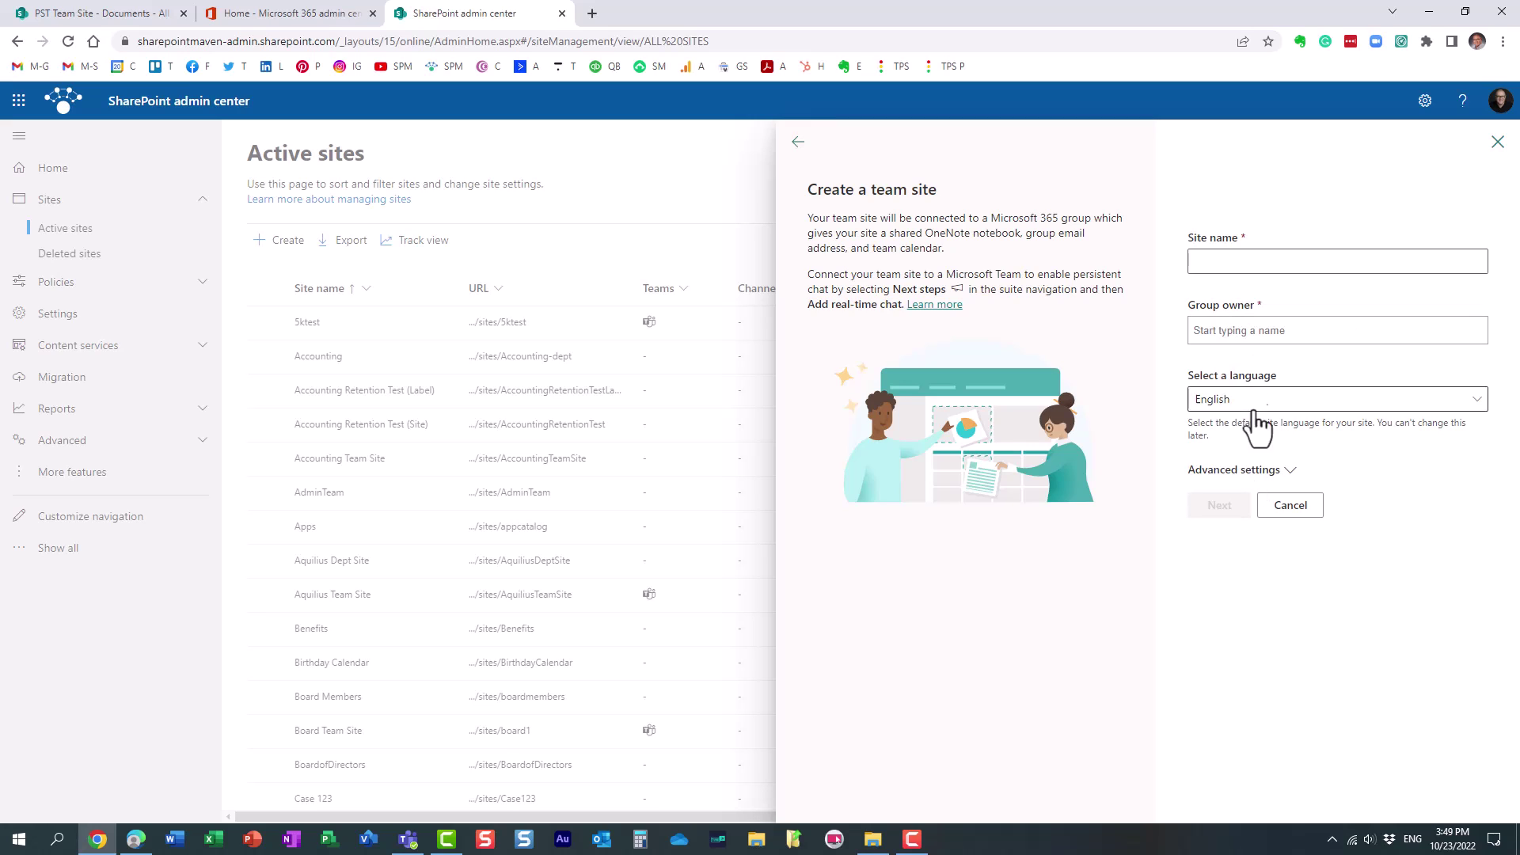
click(1245, 479)
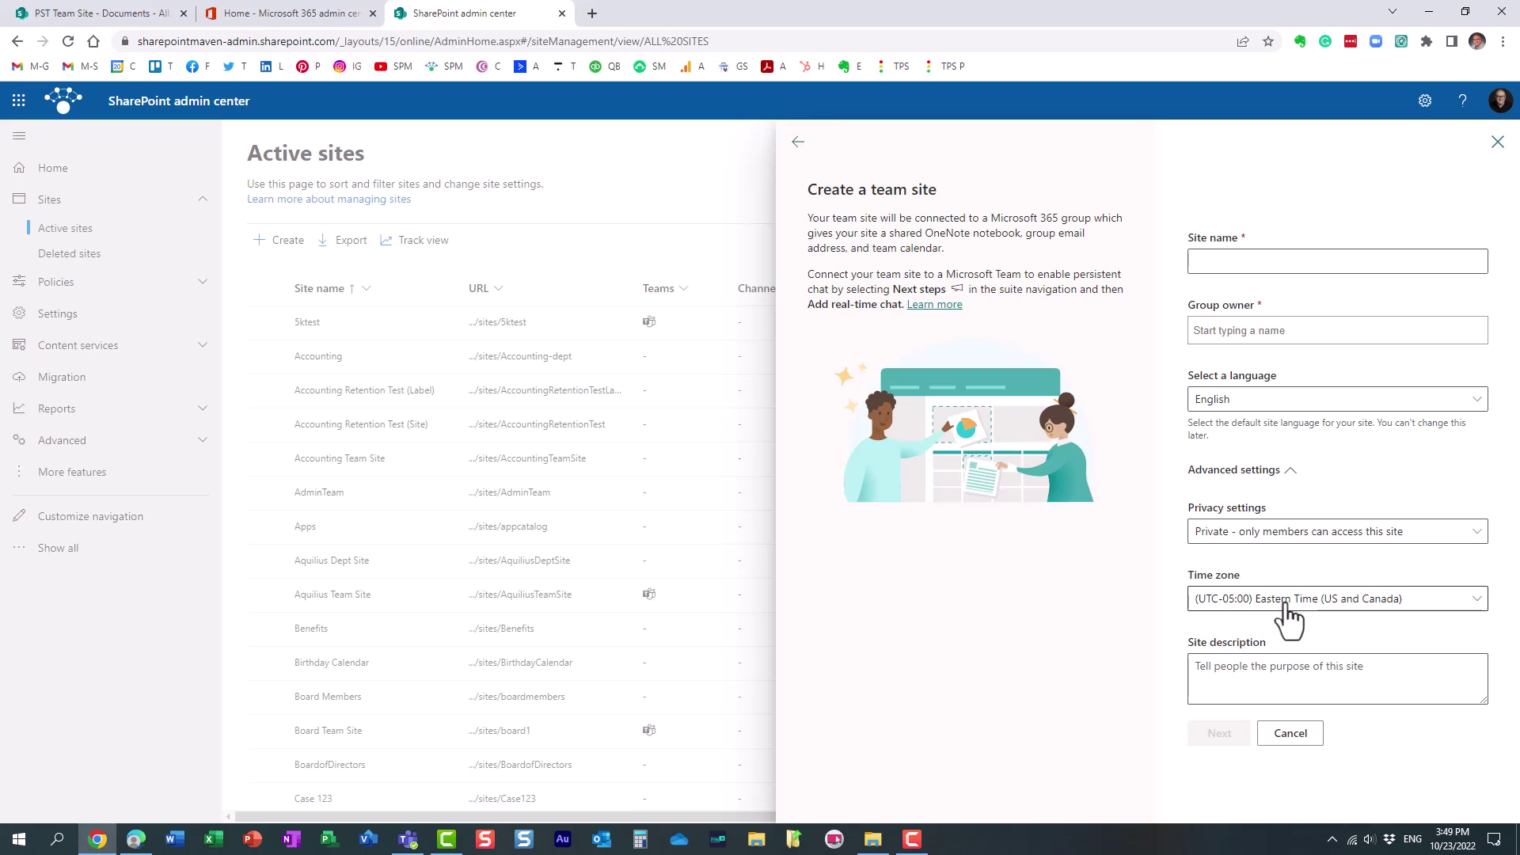
click(1313, 736)
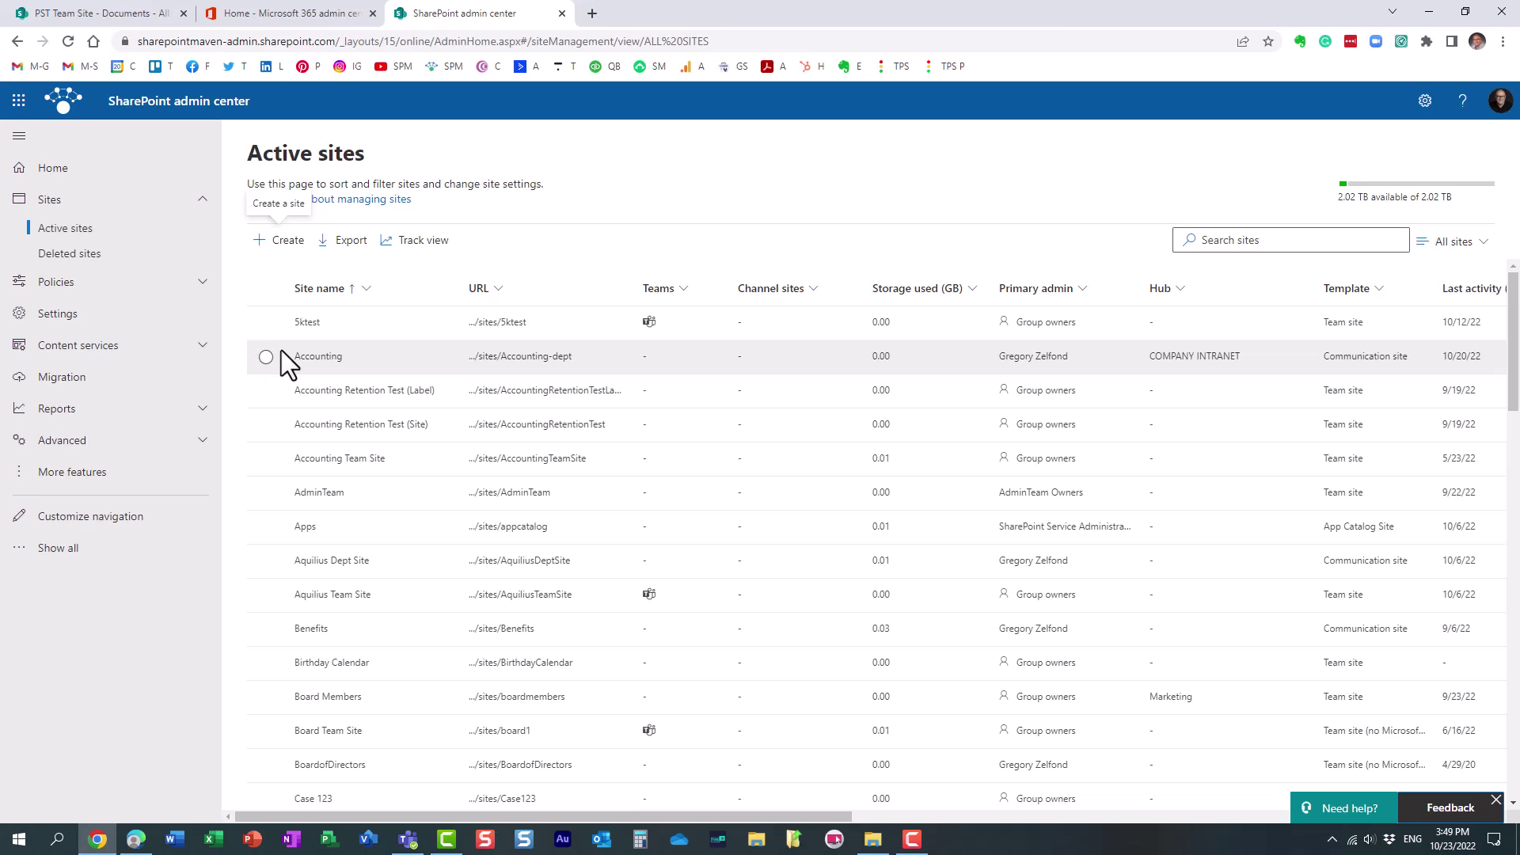
Step: Switch back to the PST Team Site - Documents tab holding the Test folder
click(115, 16)
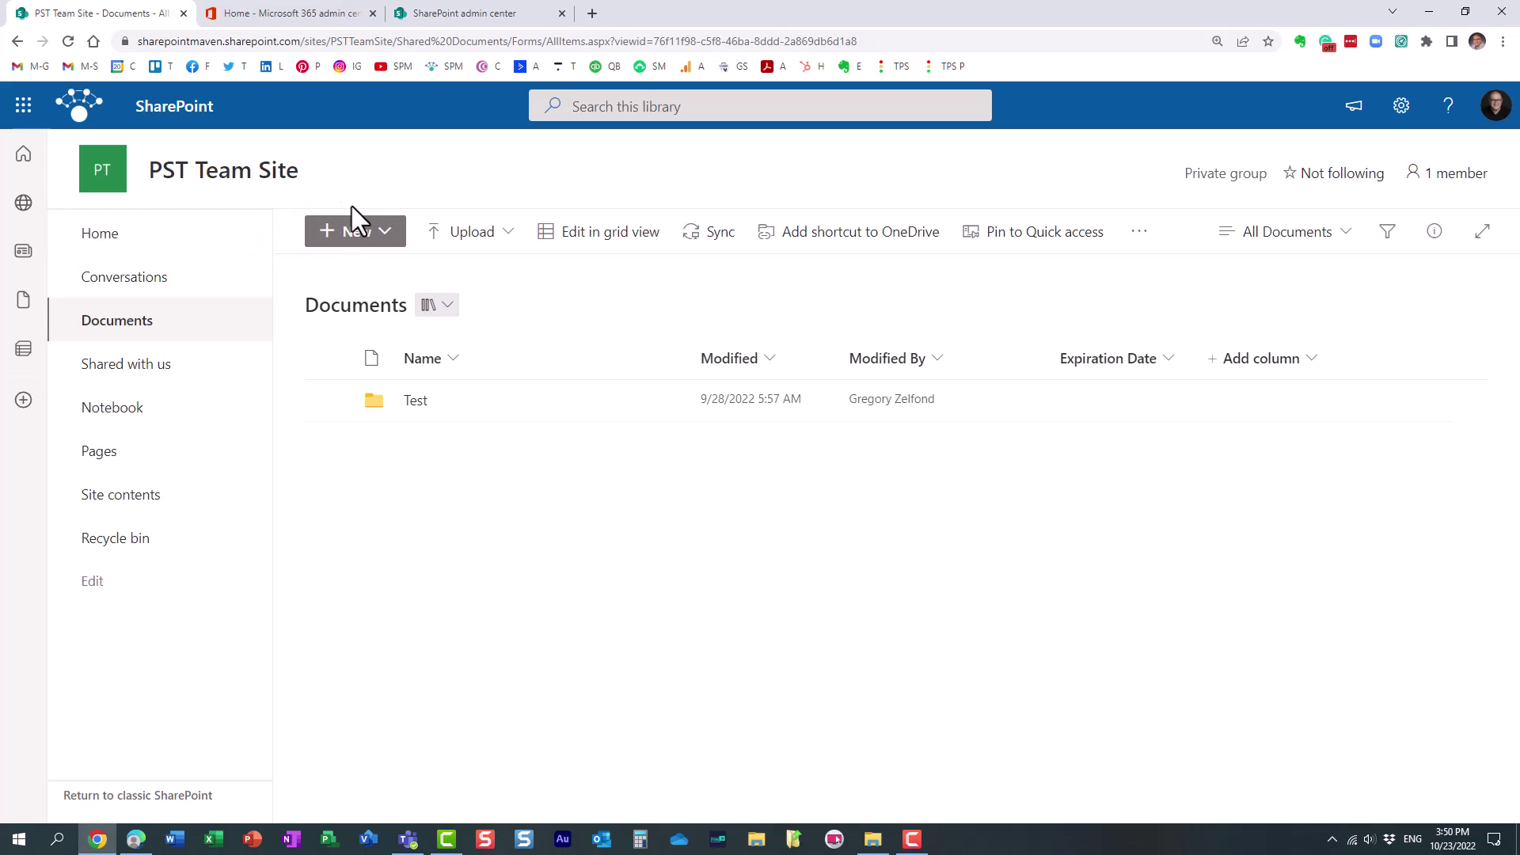
Step: Open the Test folder to list its seven files with their modified times
click(415, 401)
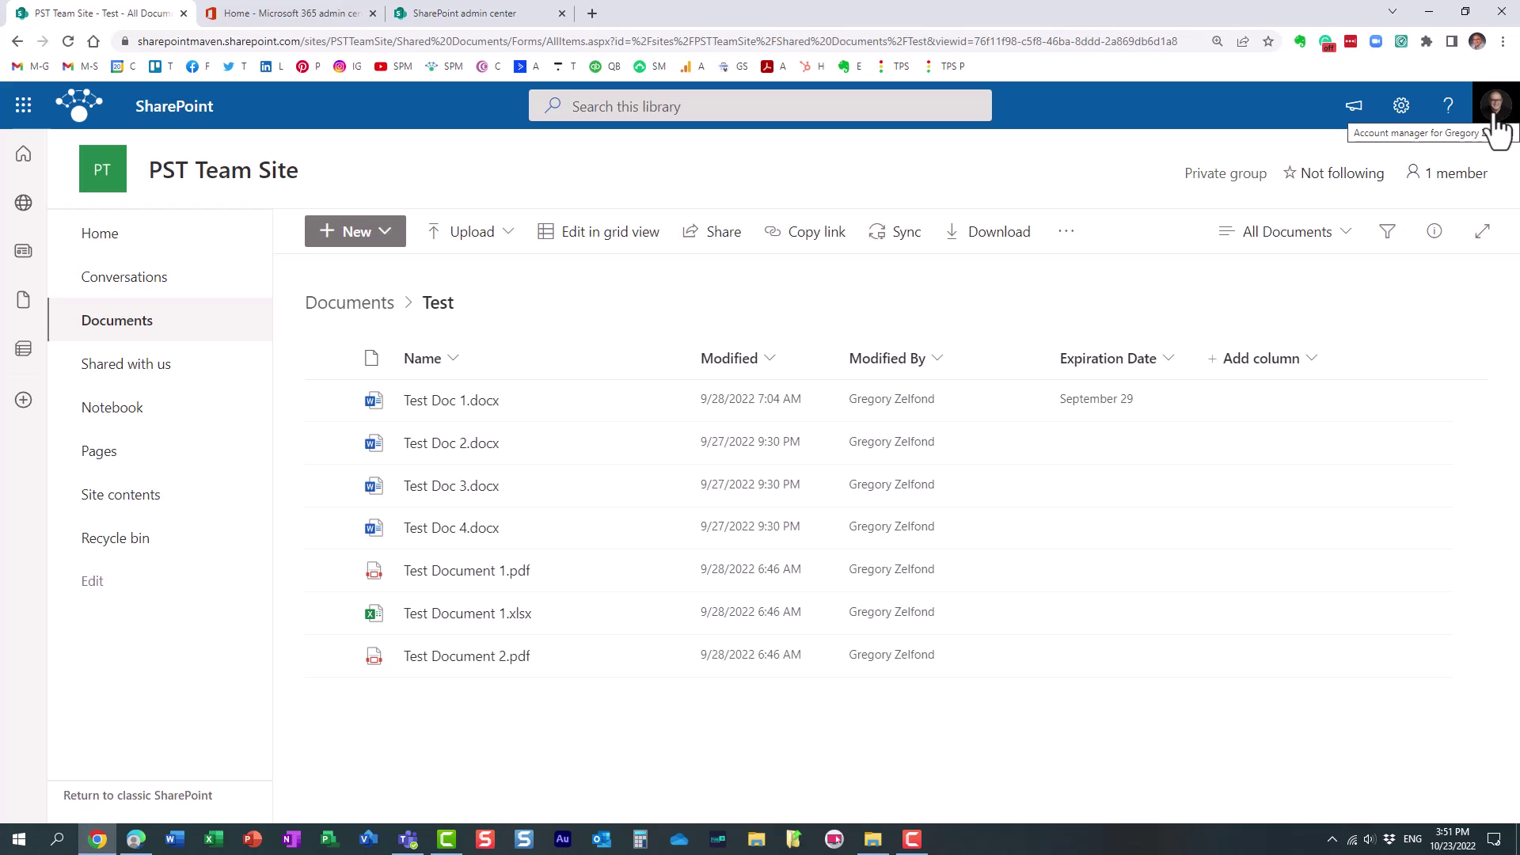
Step: Check the personal time zone in Settings & Privacy, leaving it at (UTC-05:00) Eastern Time (US & Canada)
click(1497, 115)
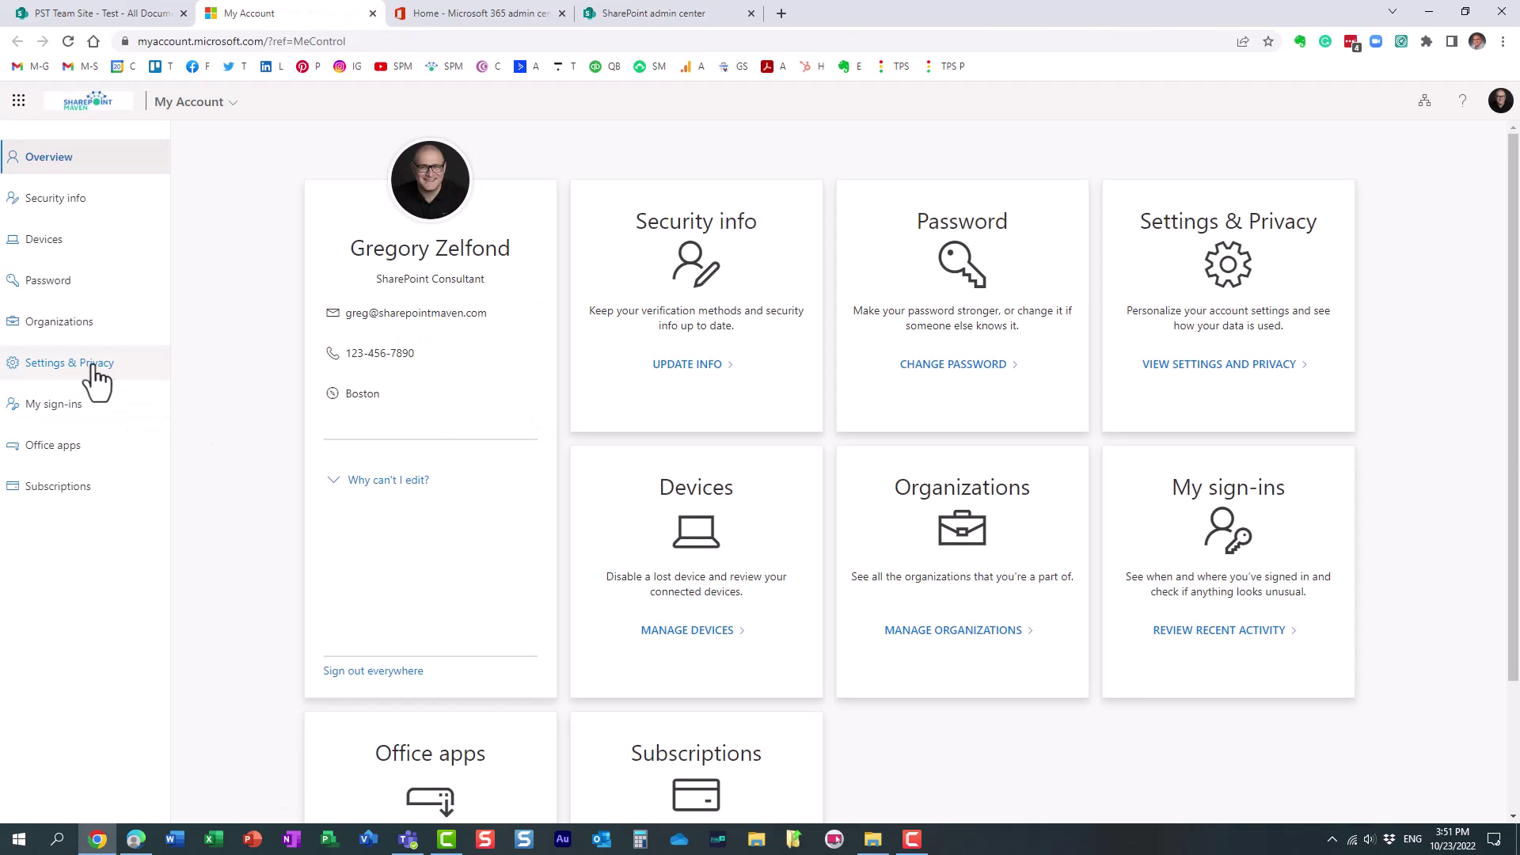
click(87, 366)
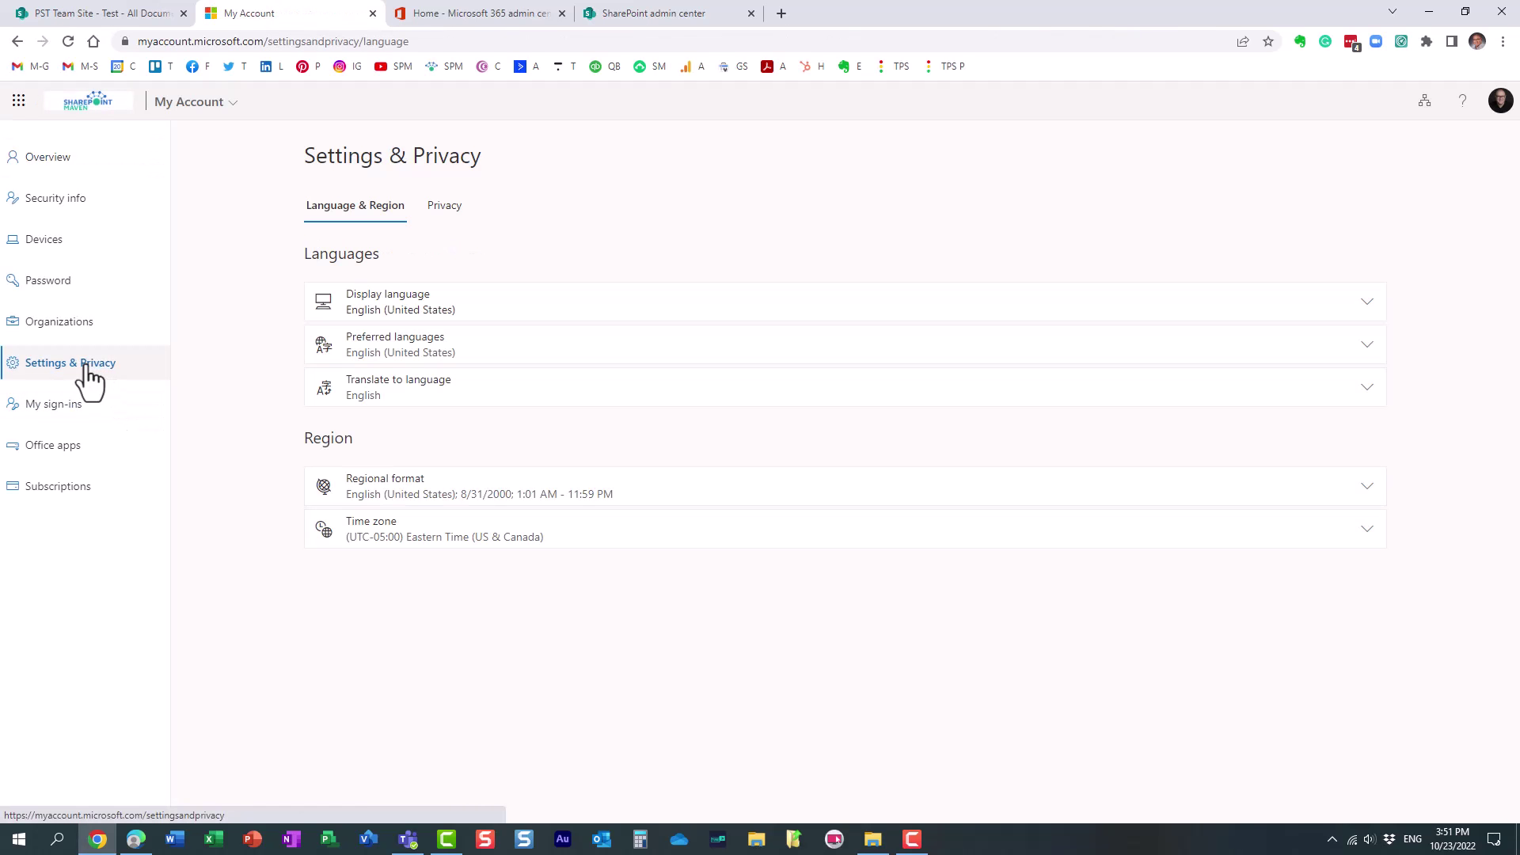
click(425, 538)
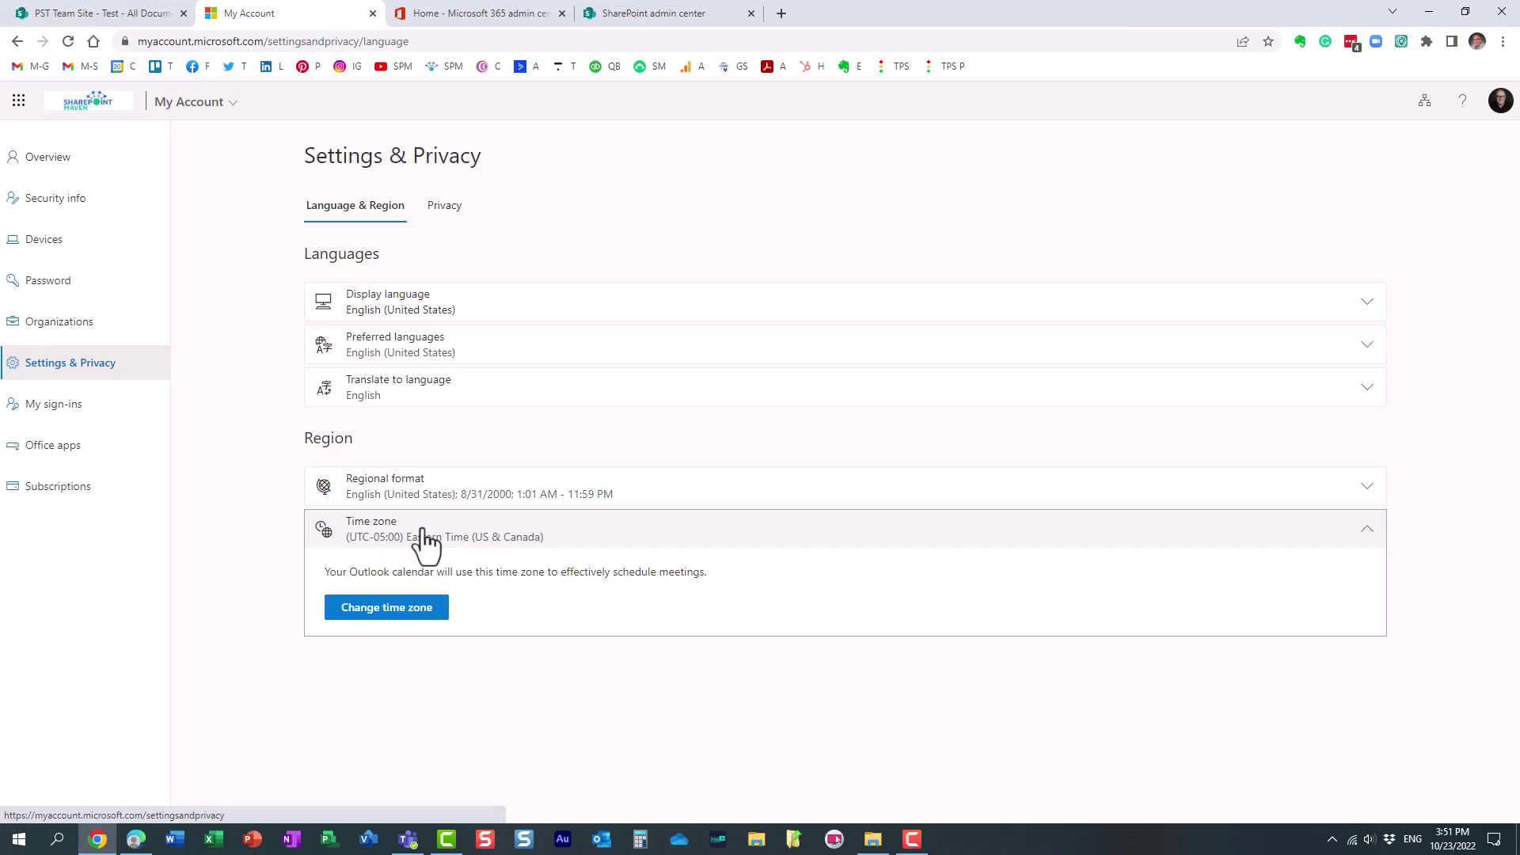
click(418, 608)
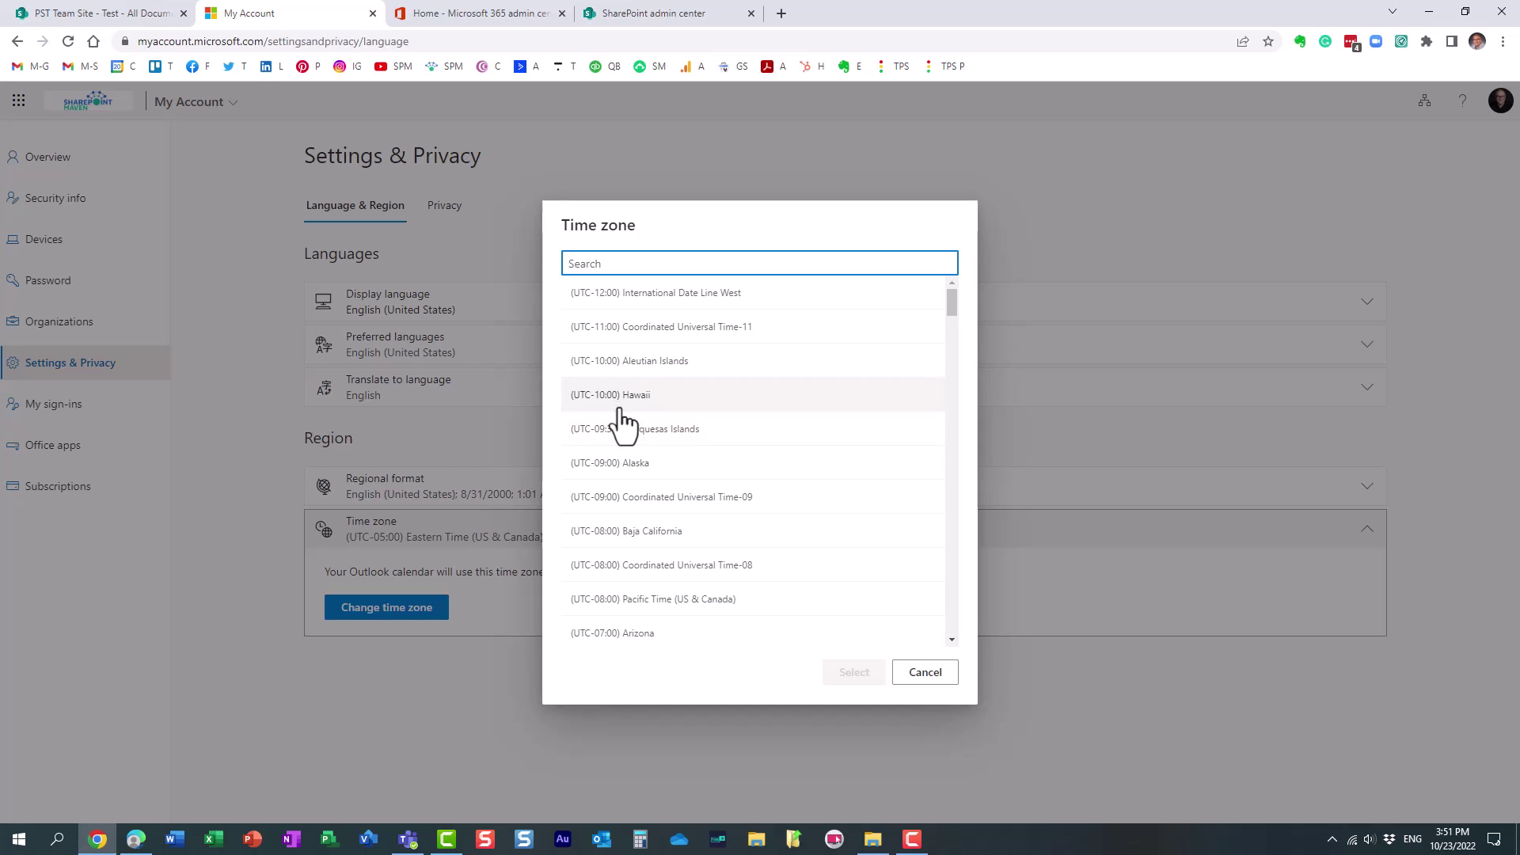
click(926, 672)
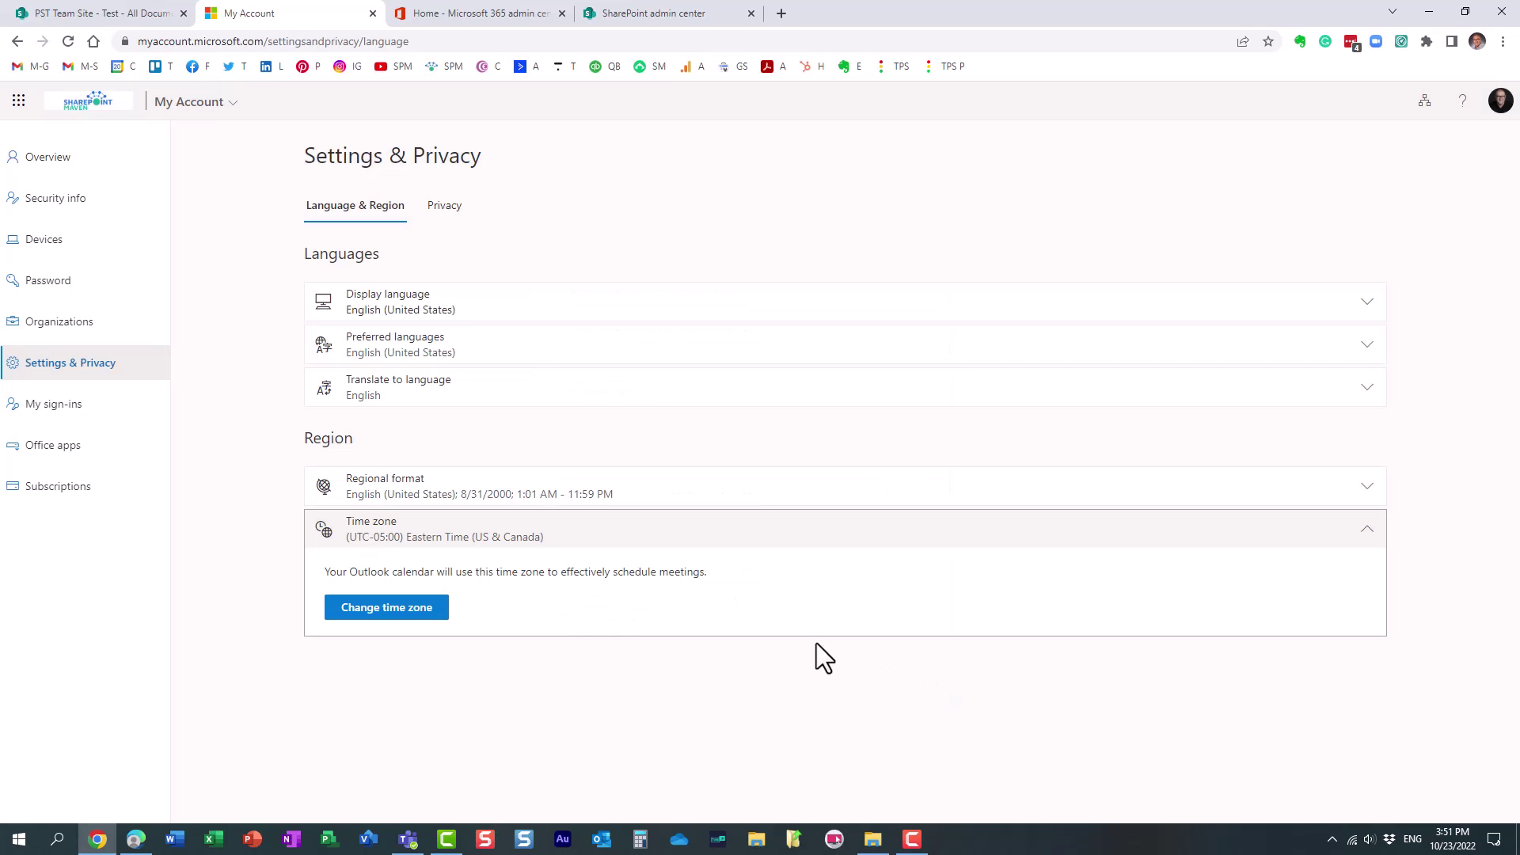
Step: Return to the PST Team Site Test folder and glance at the account manager
click(125, 17)
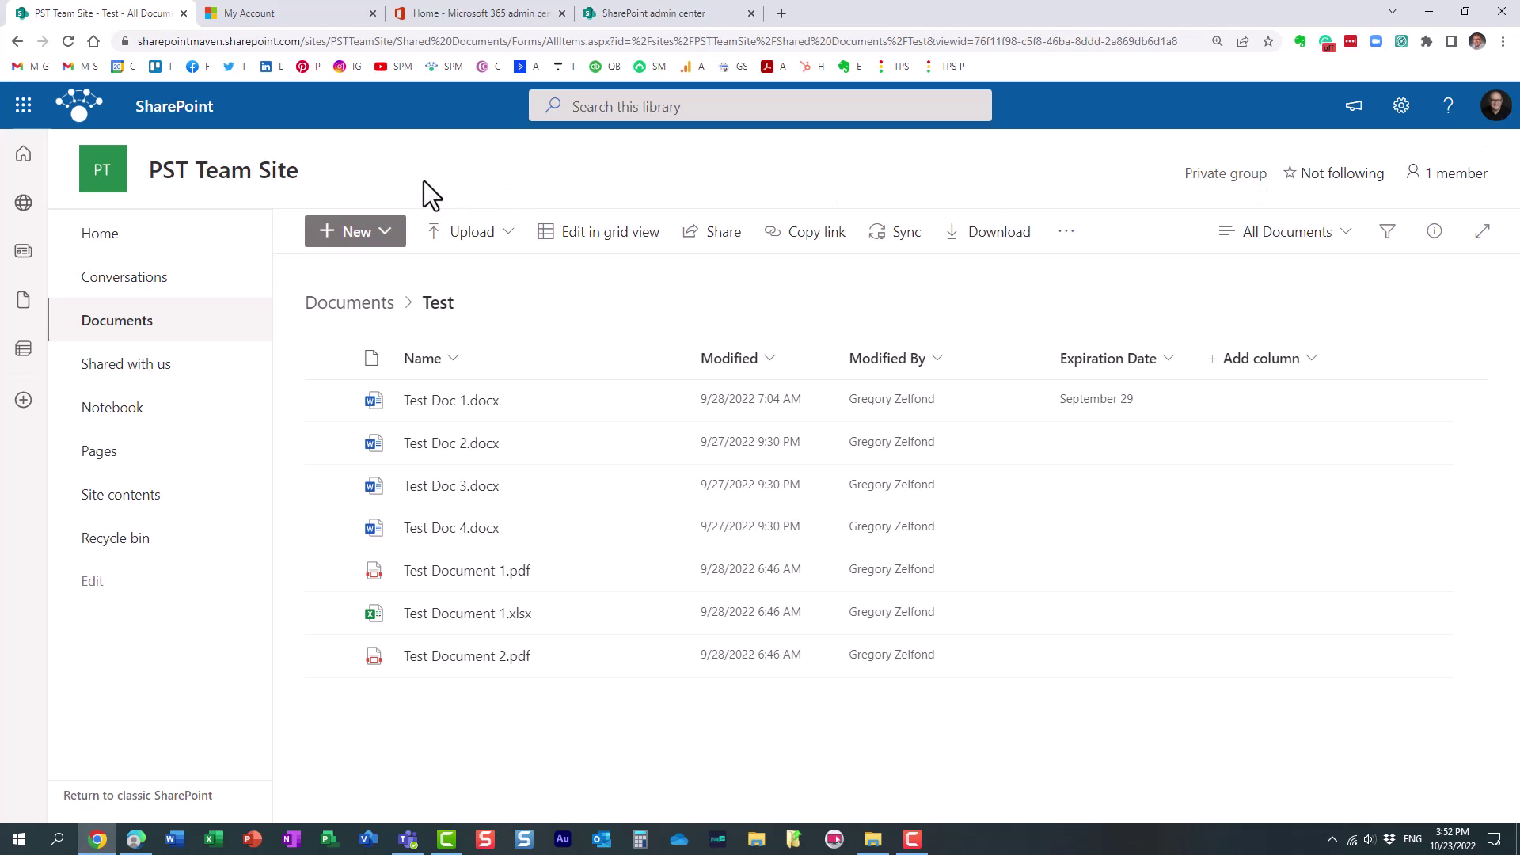
click(1496, 111)
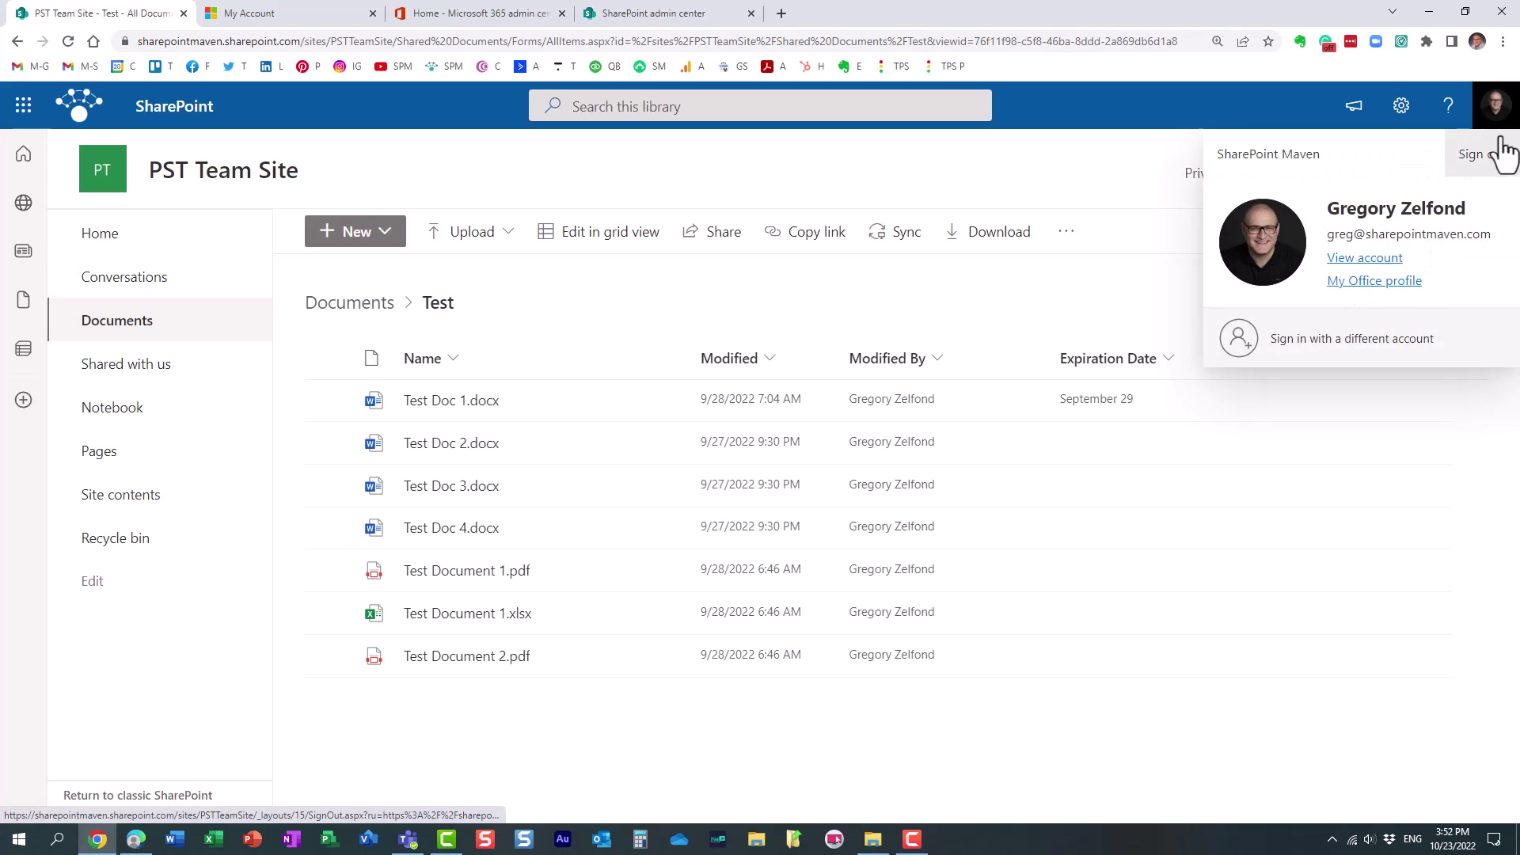
click(1070, 179)
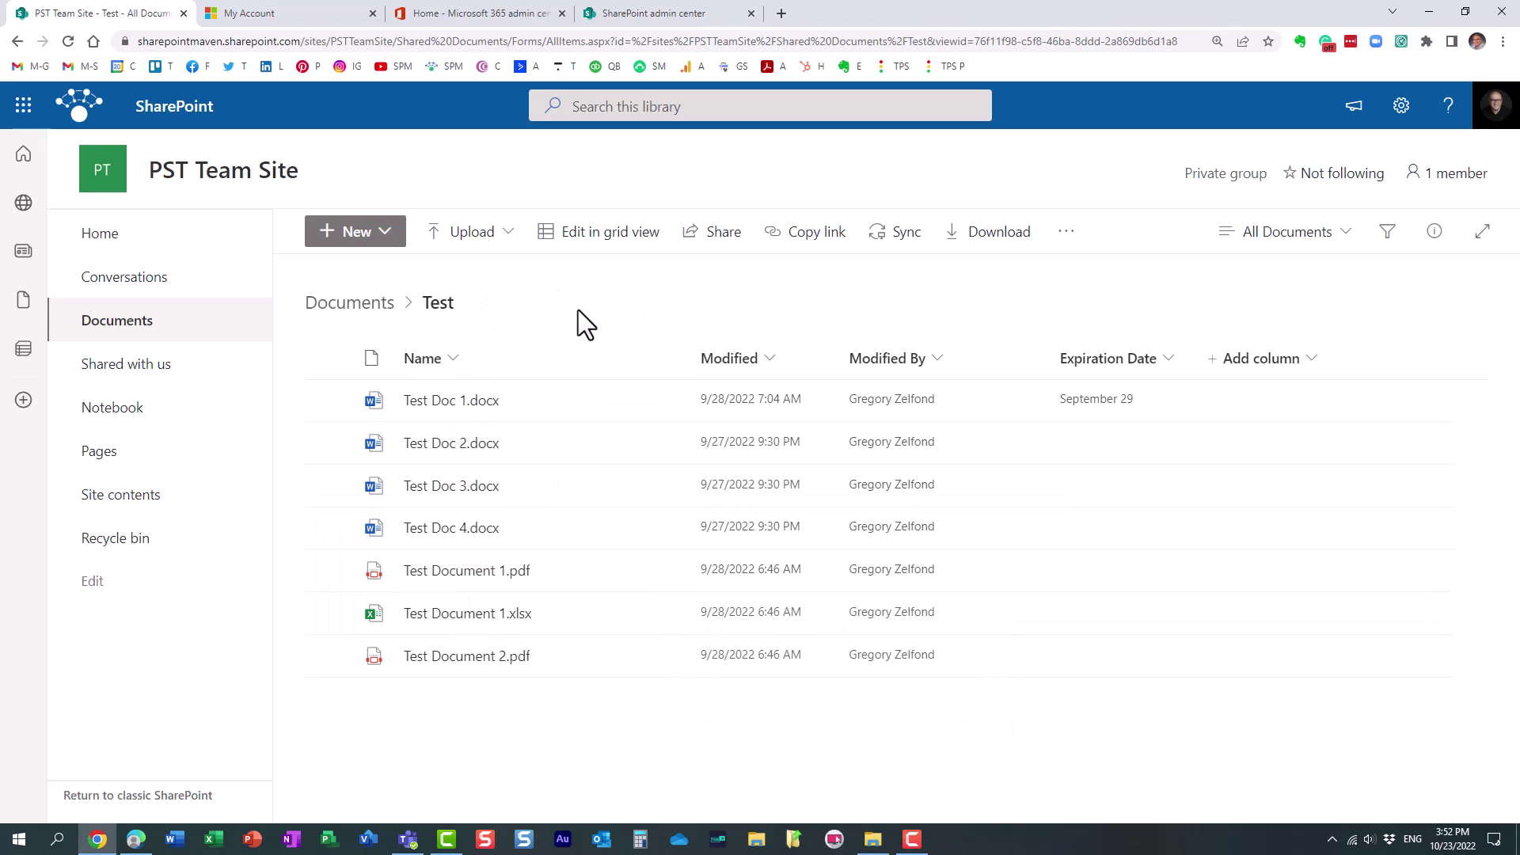
click(135, 839)
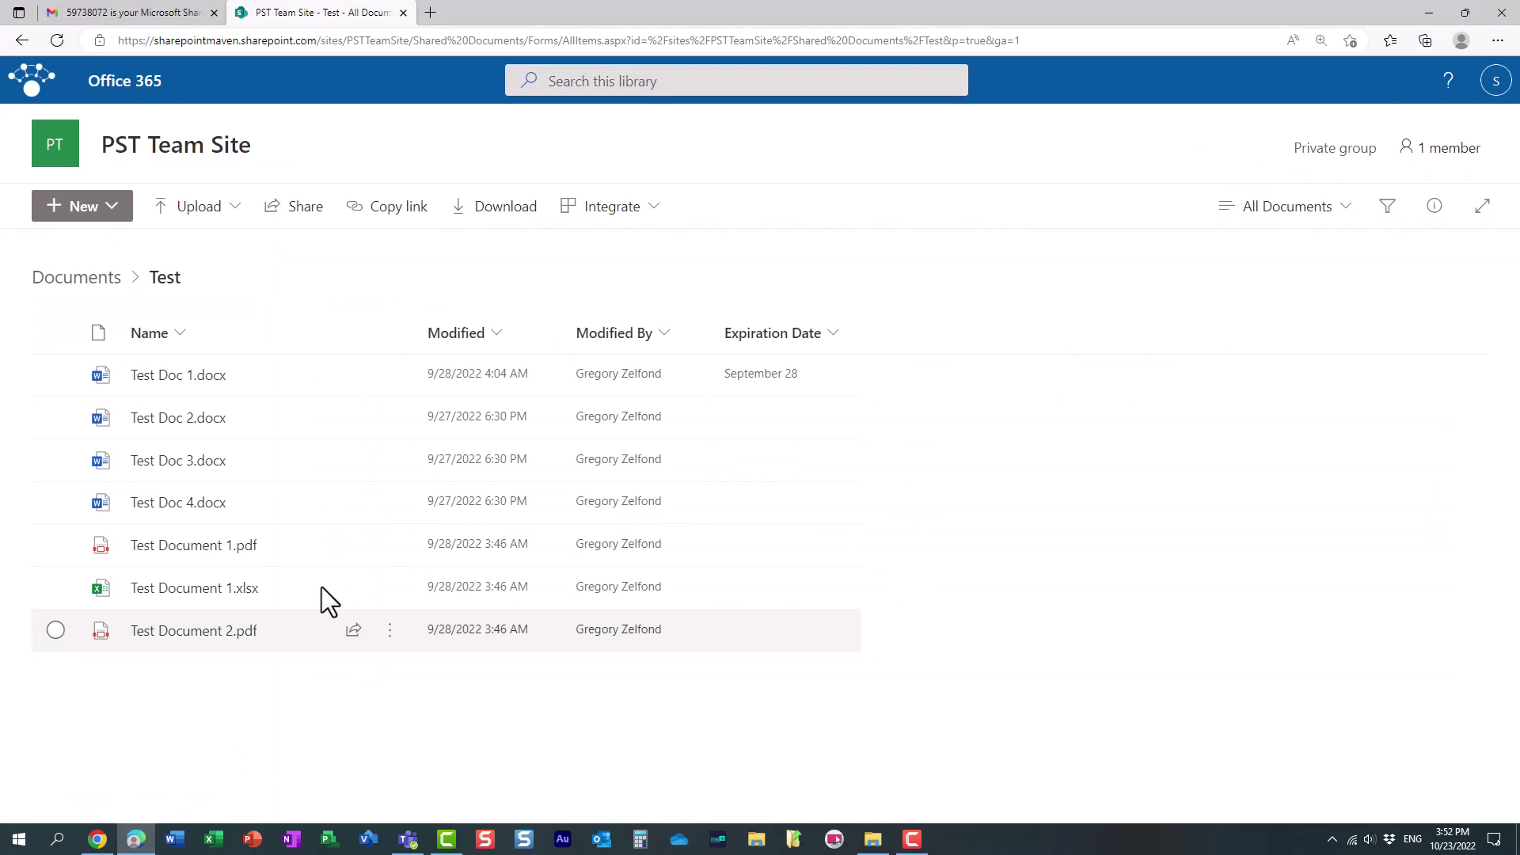
click(1495, 82)
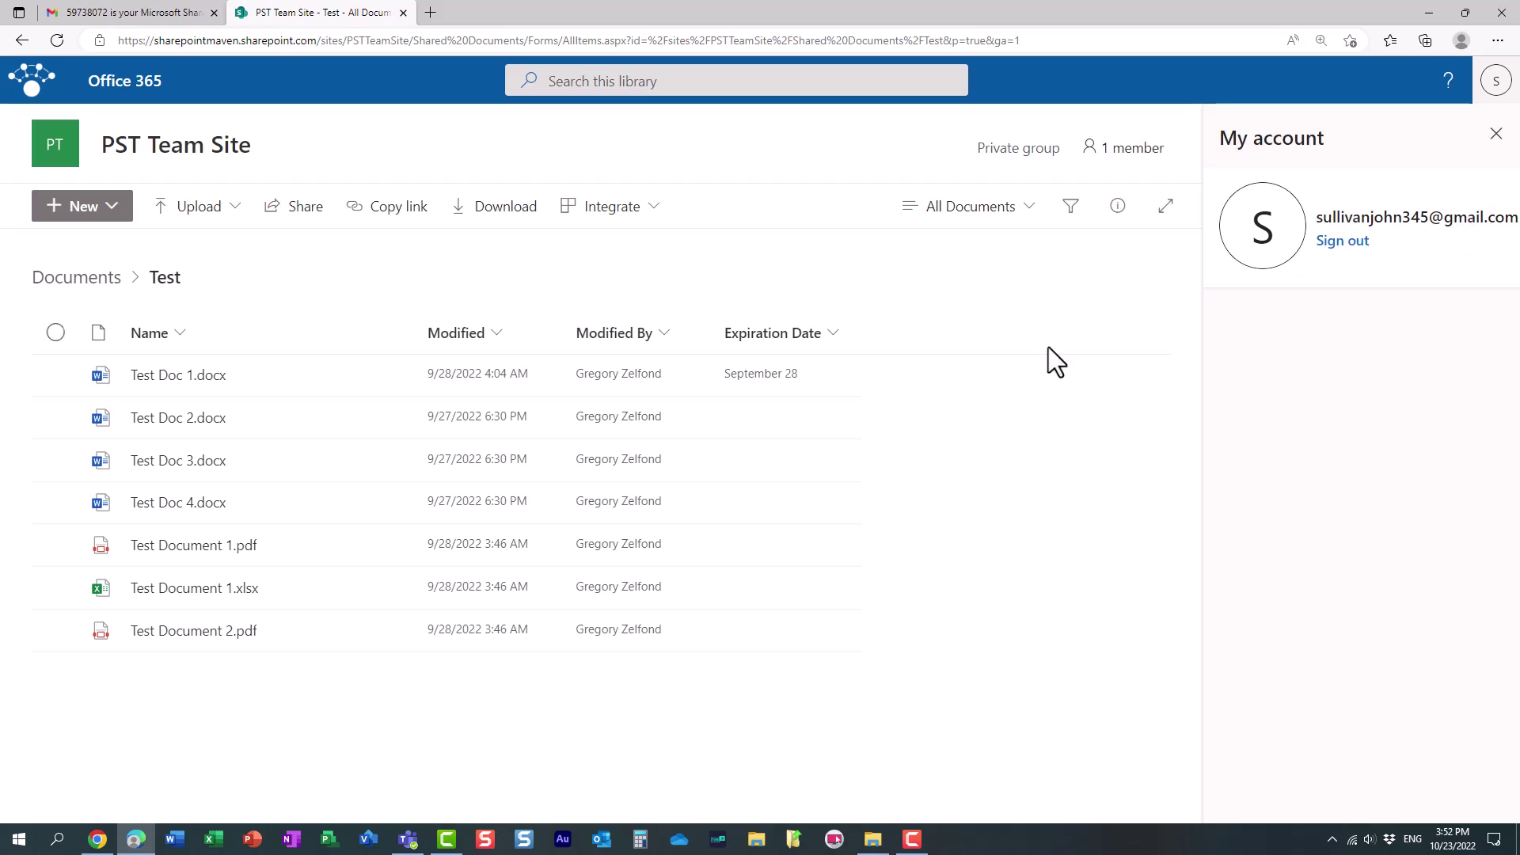
click(1496, 133)
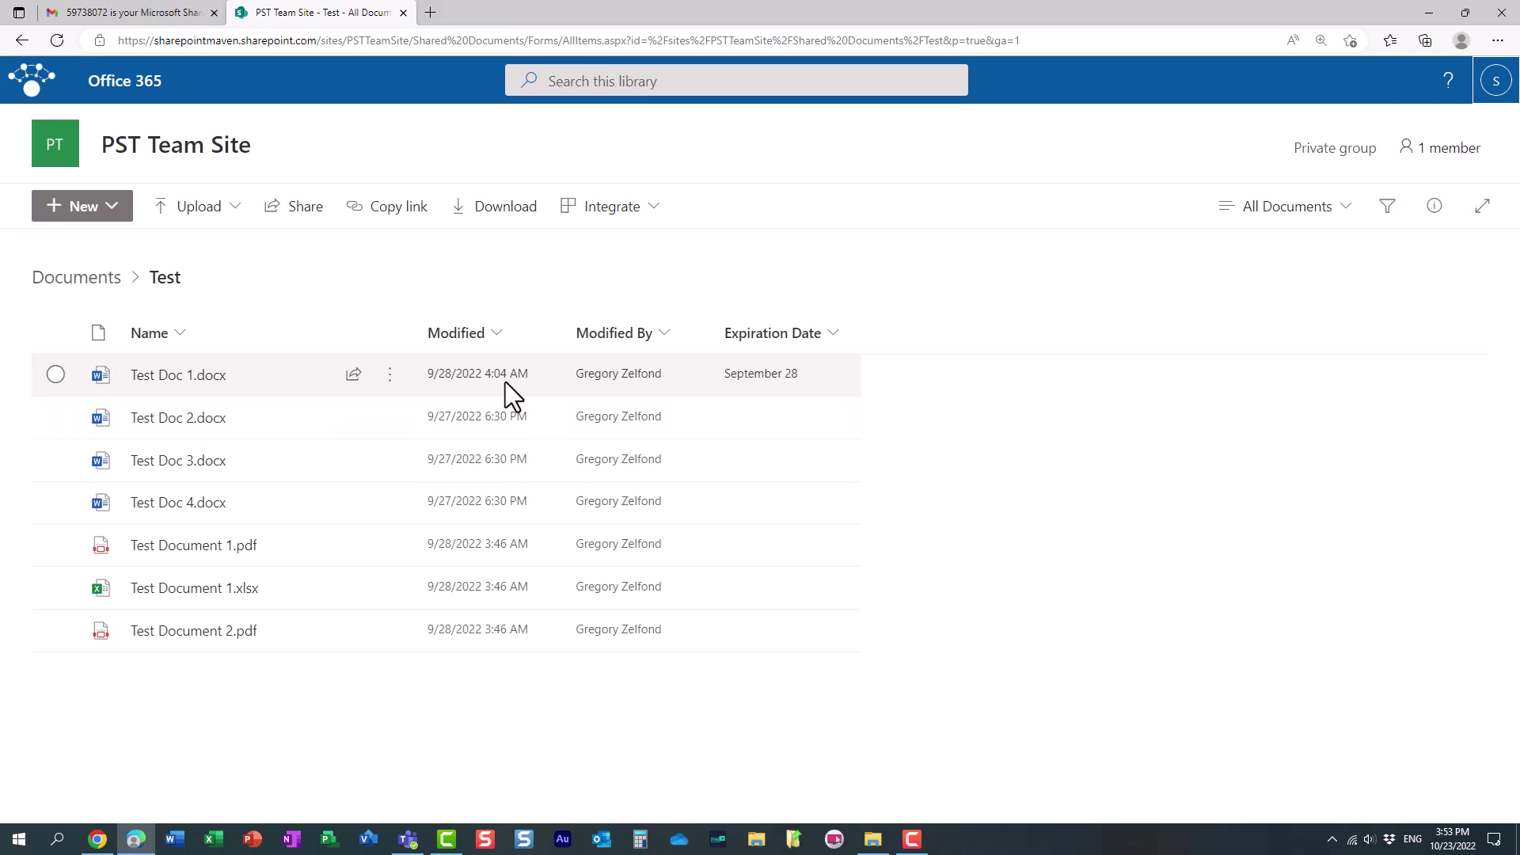
click(1491, 97)
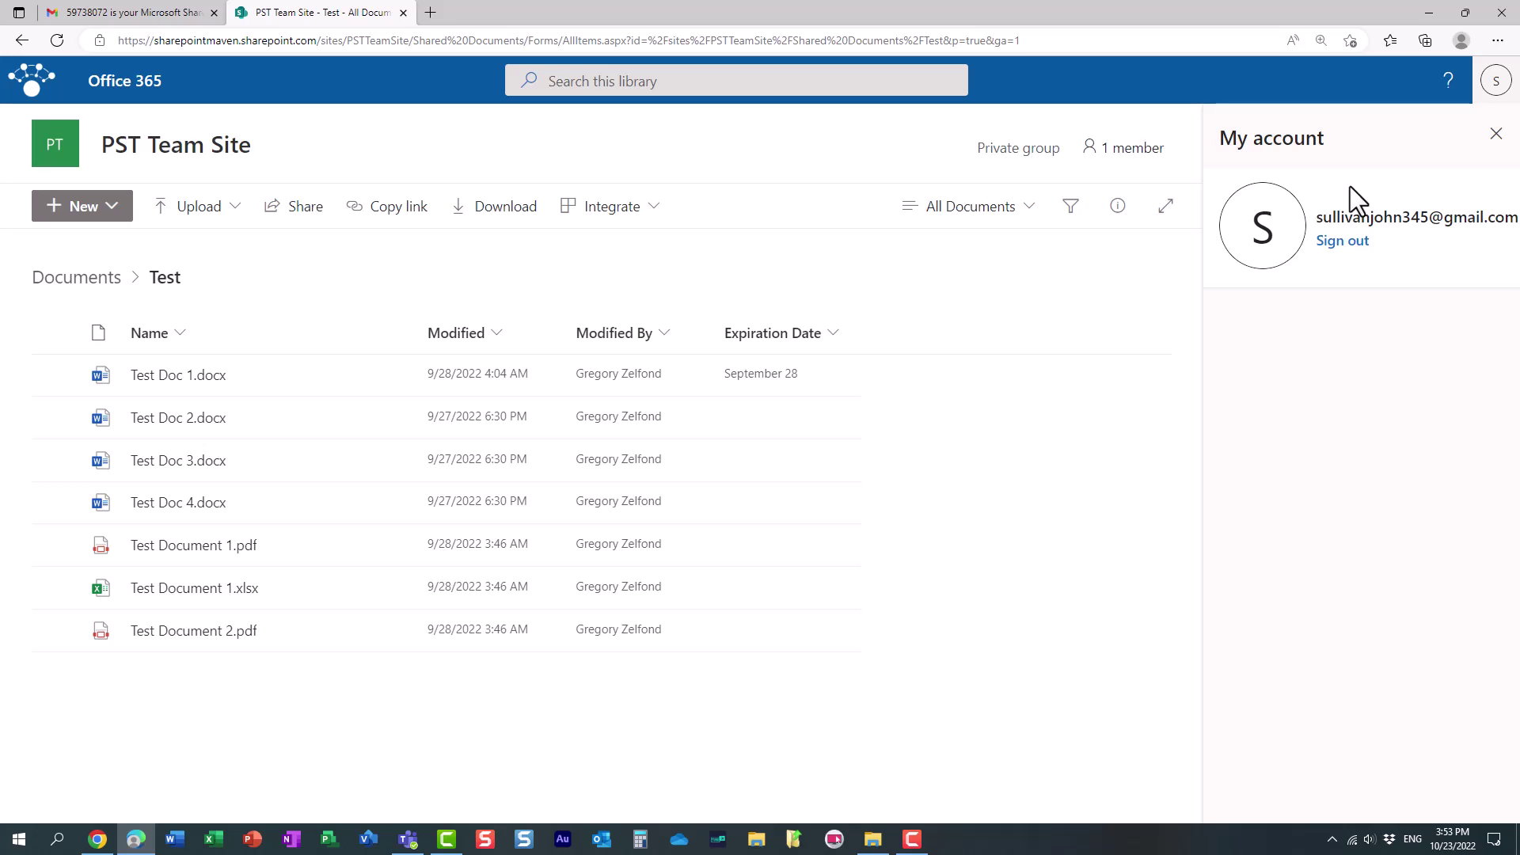
click(1504, 141)
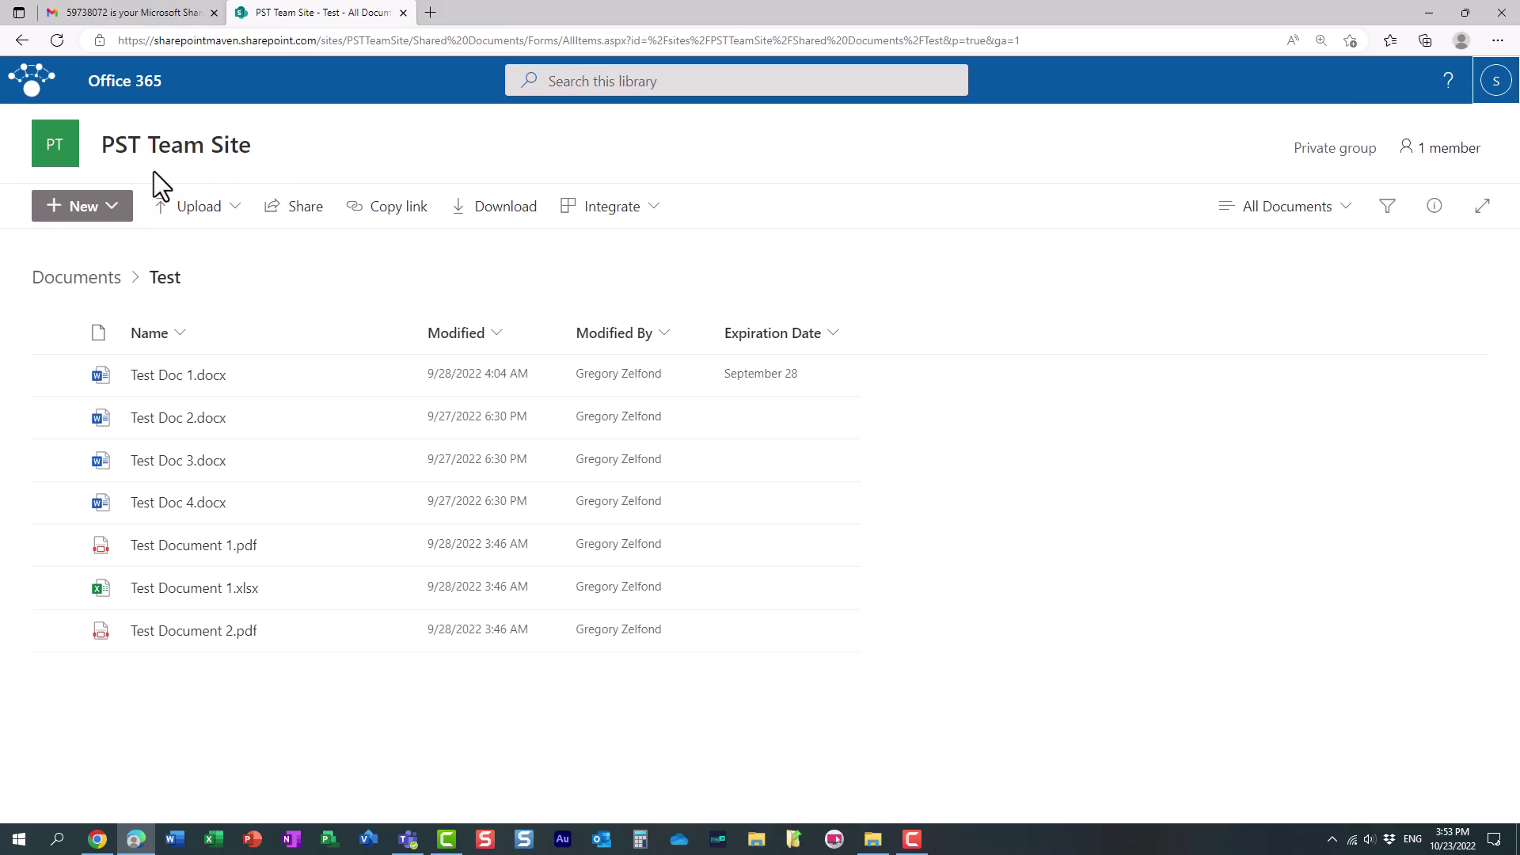
mouse_move(104, 837)
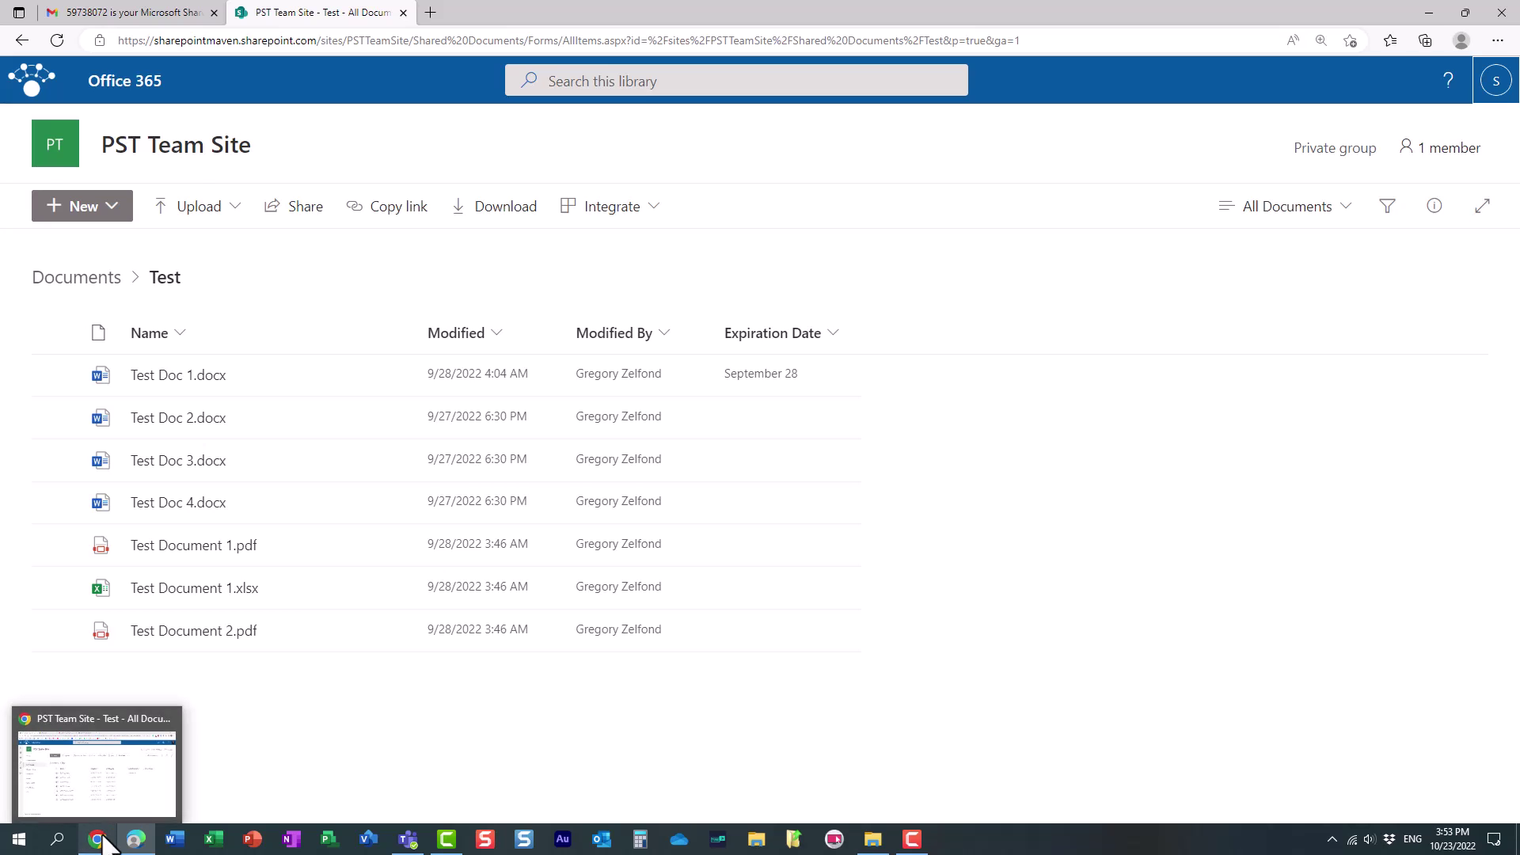
Step: Switch back to the site owner's Chrome window and confirm which account is signed in
click(125, 784)
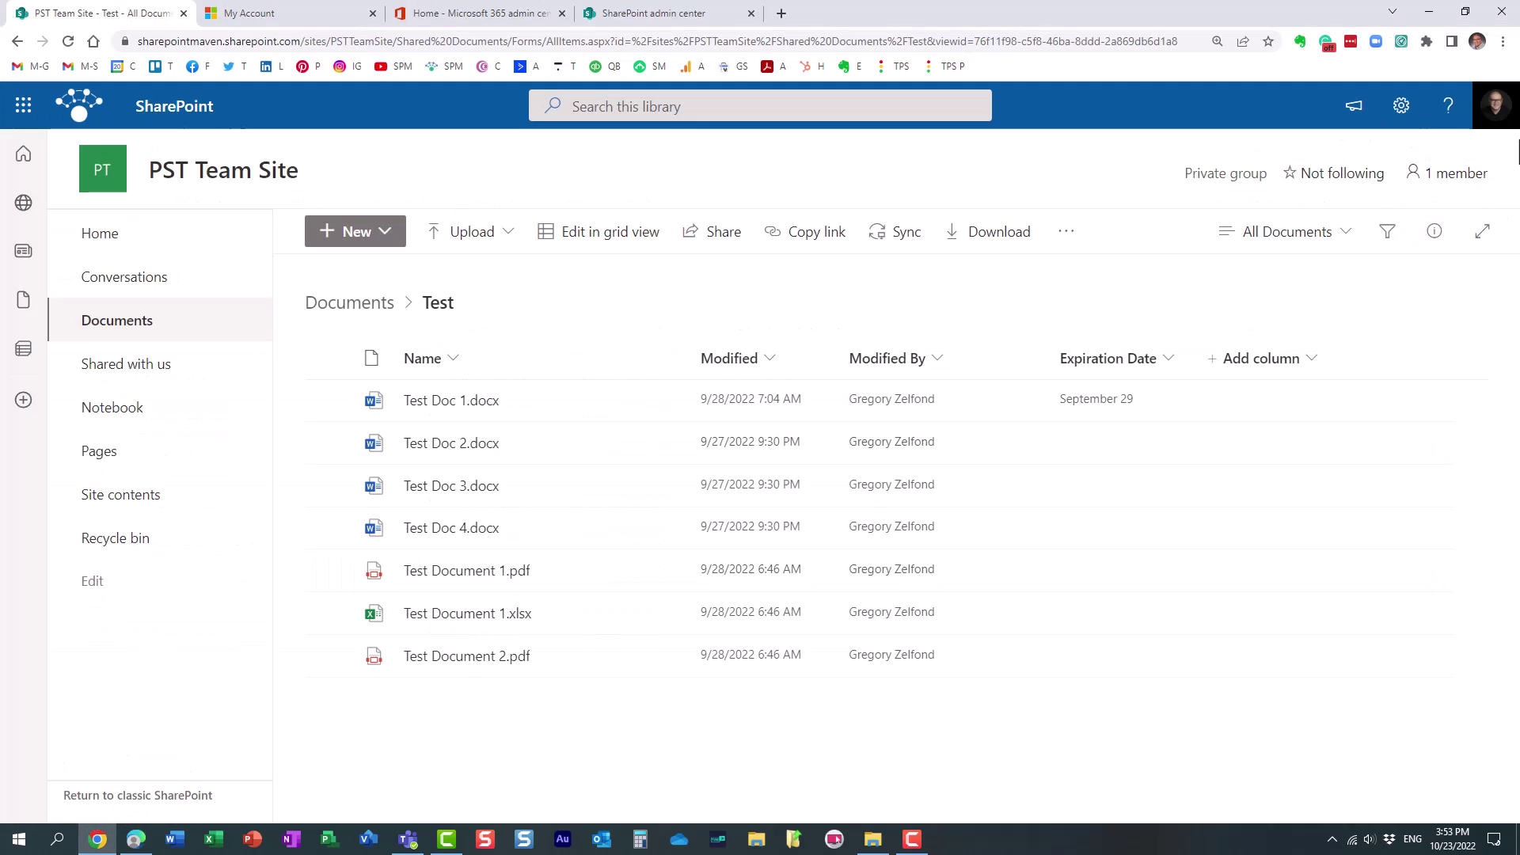
click(1494, 111)
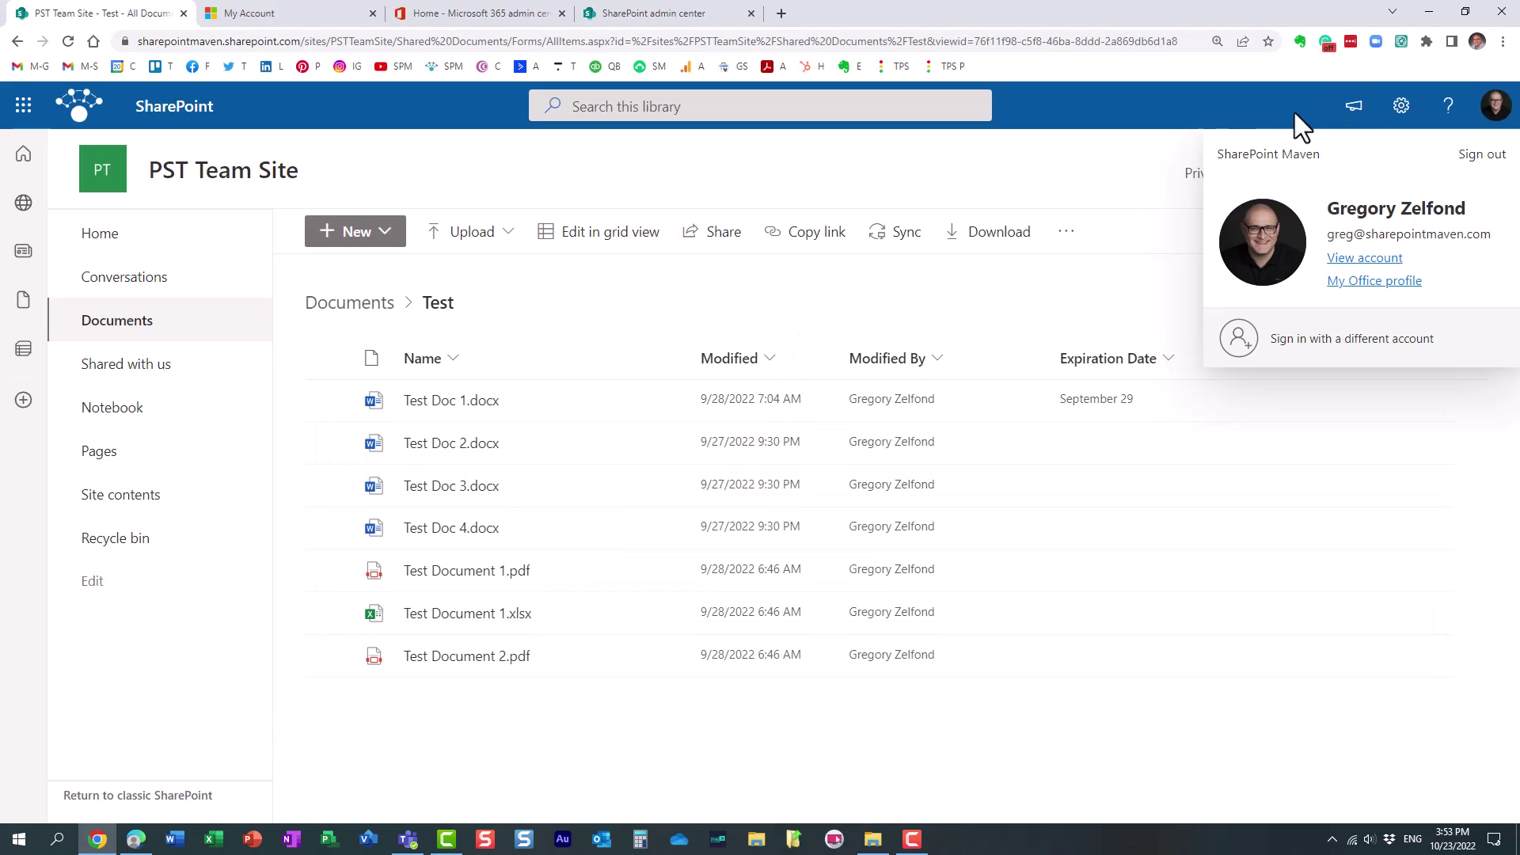
click(1265, 109)
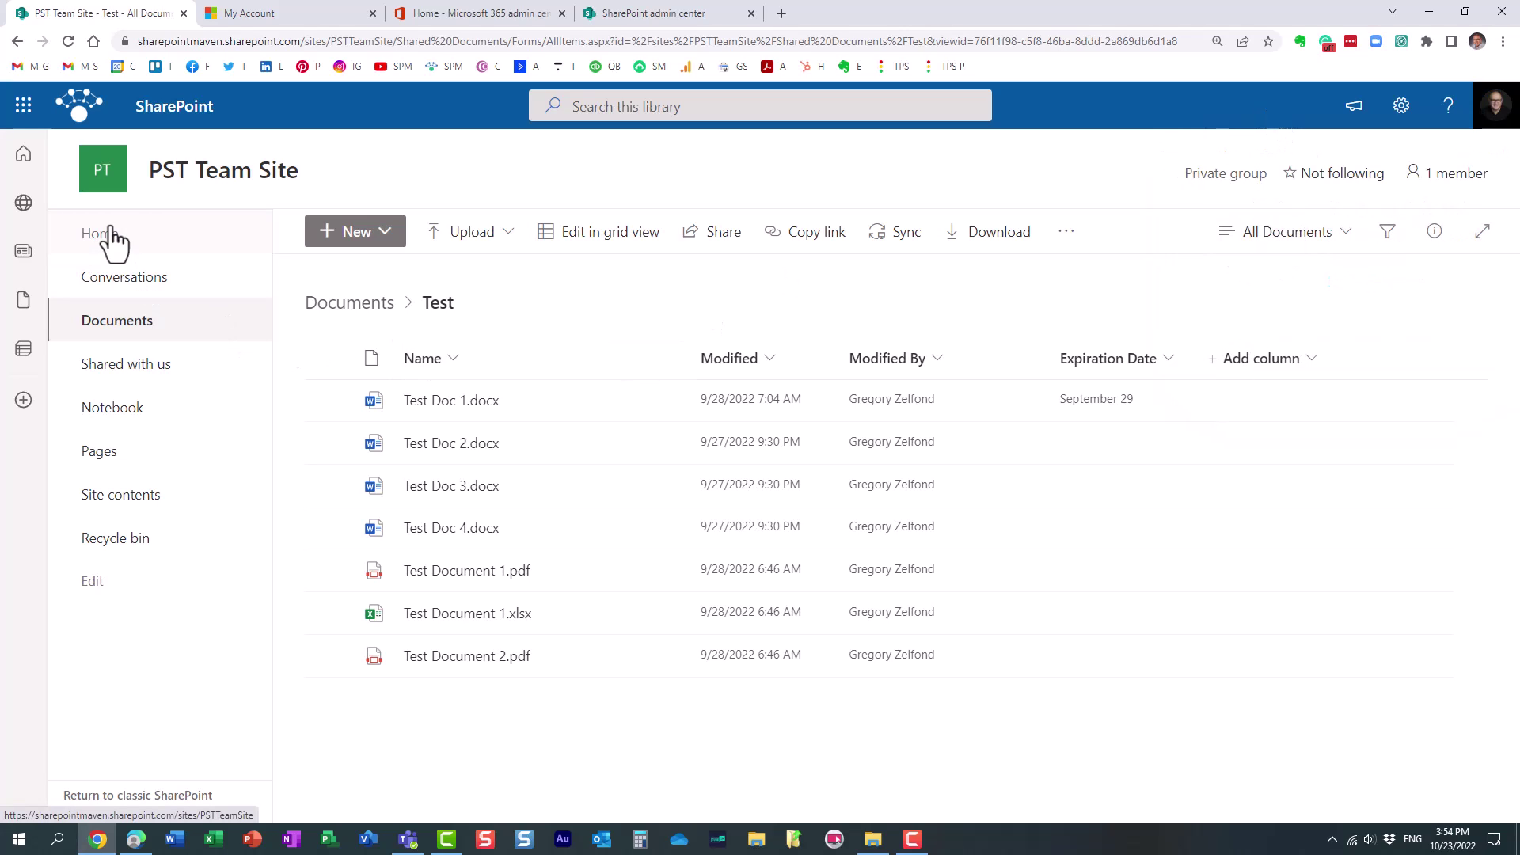
Step: In the SharePoint admin center, review the Site creation default time zone, then cancel
click(634, 14)
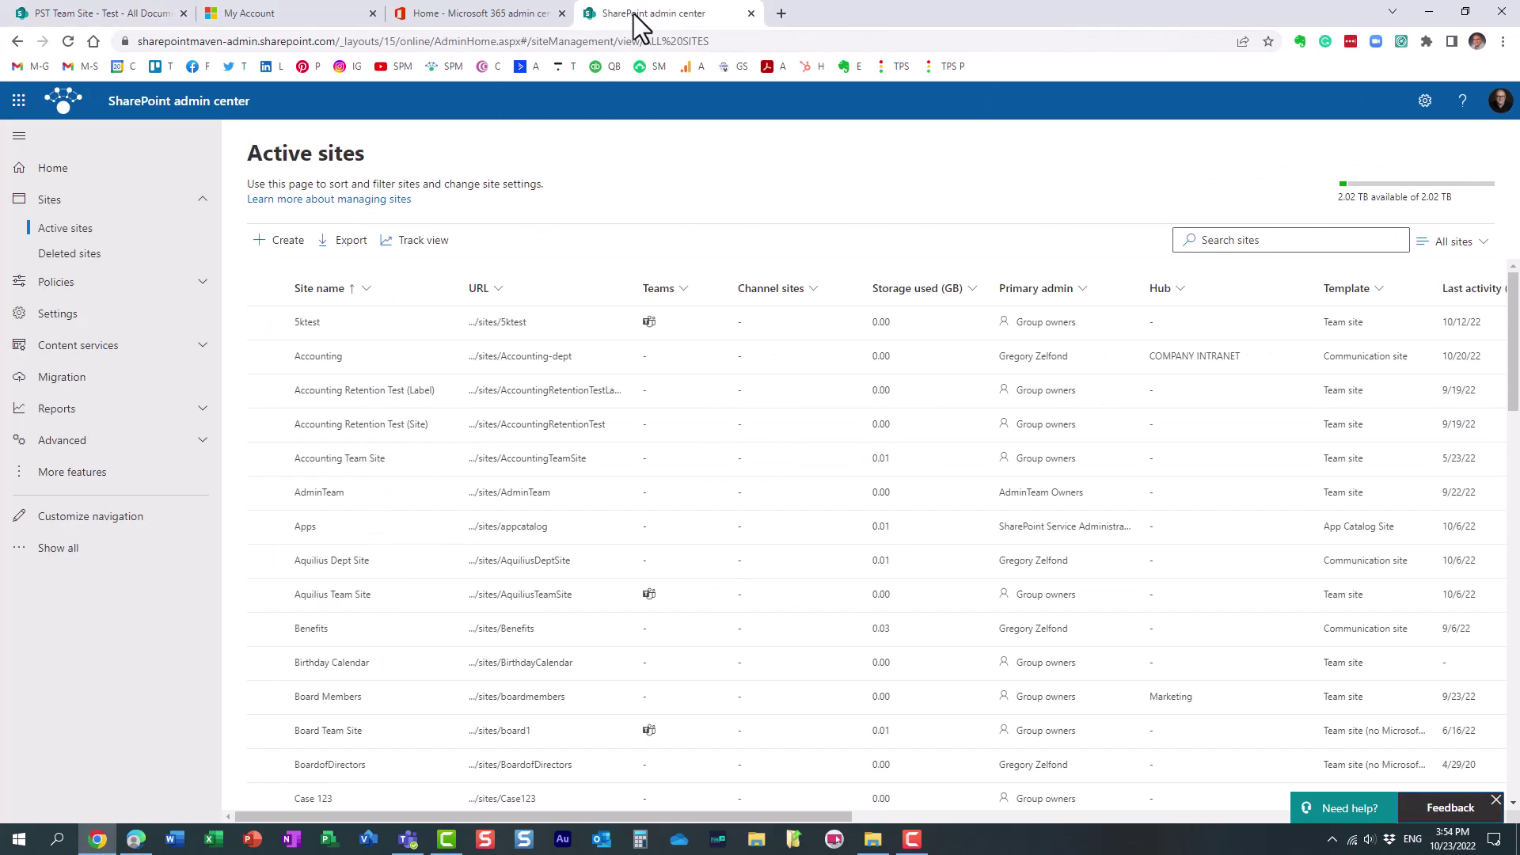
click(59, 316)
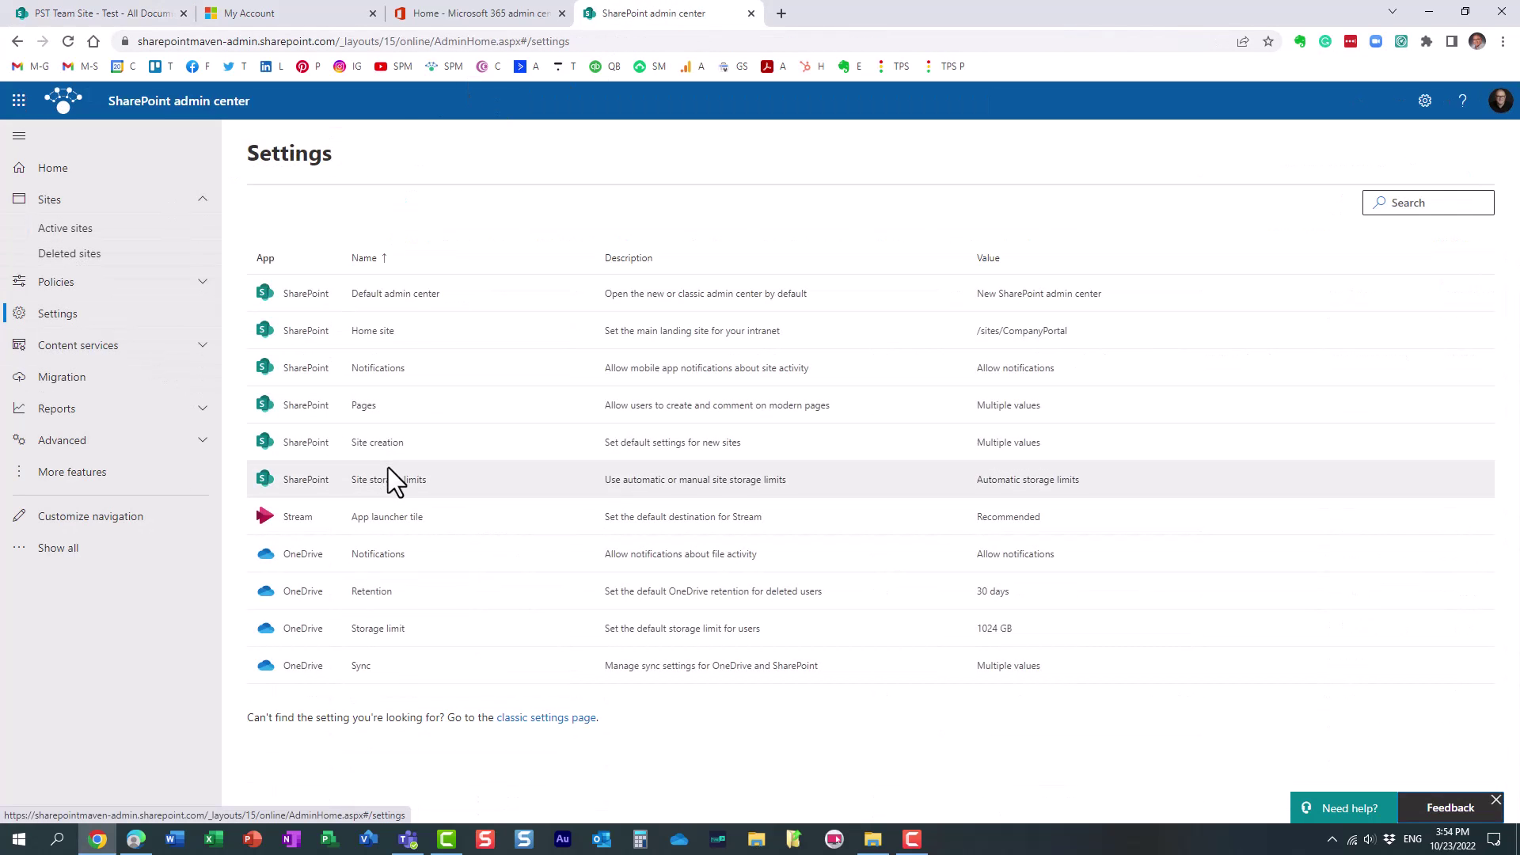
click(392, 445)
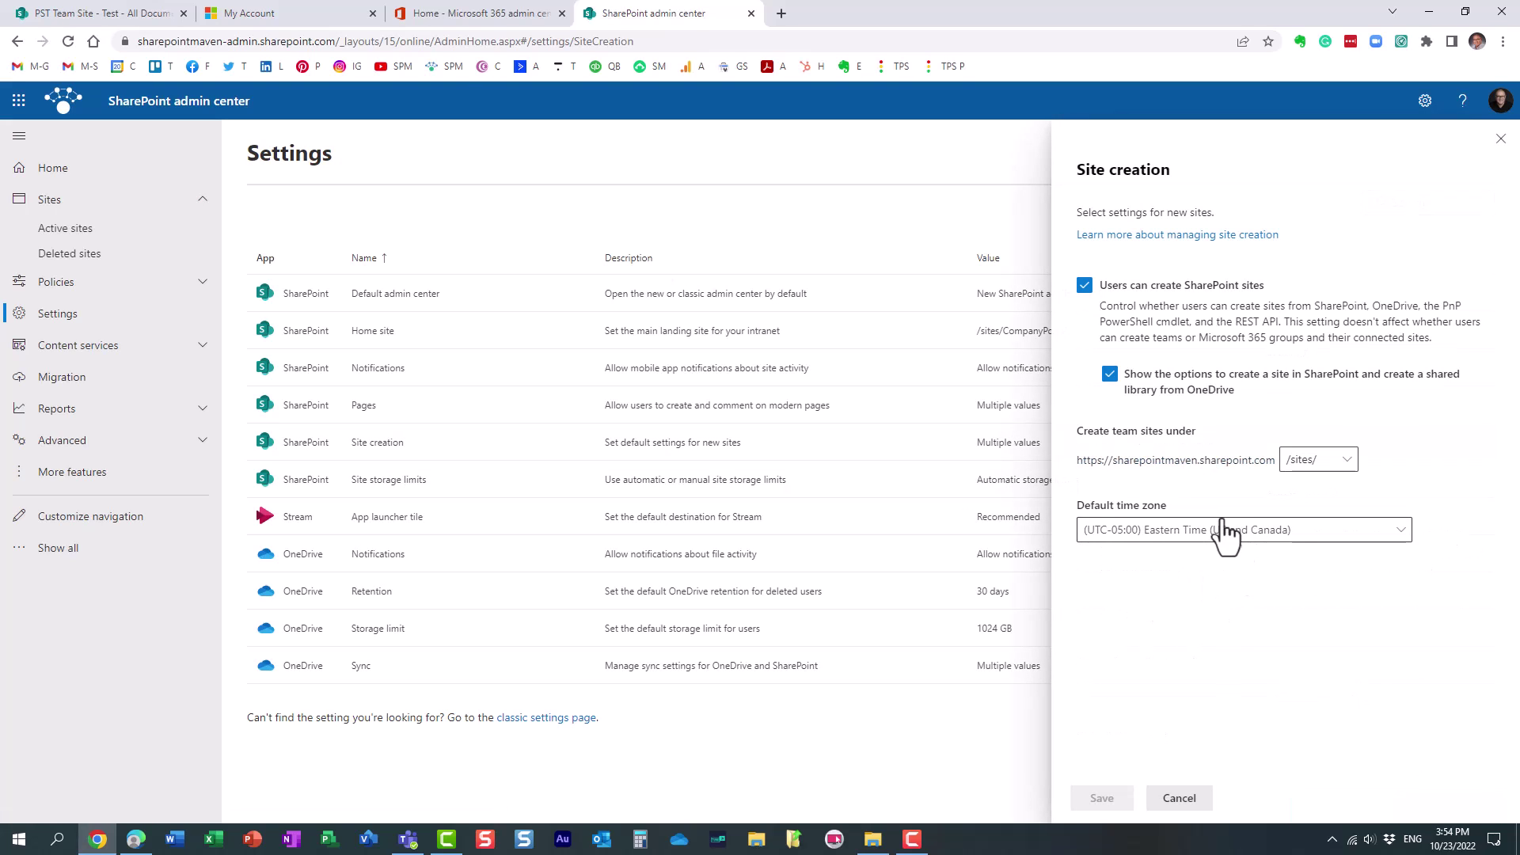
click(1188, 799)
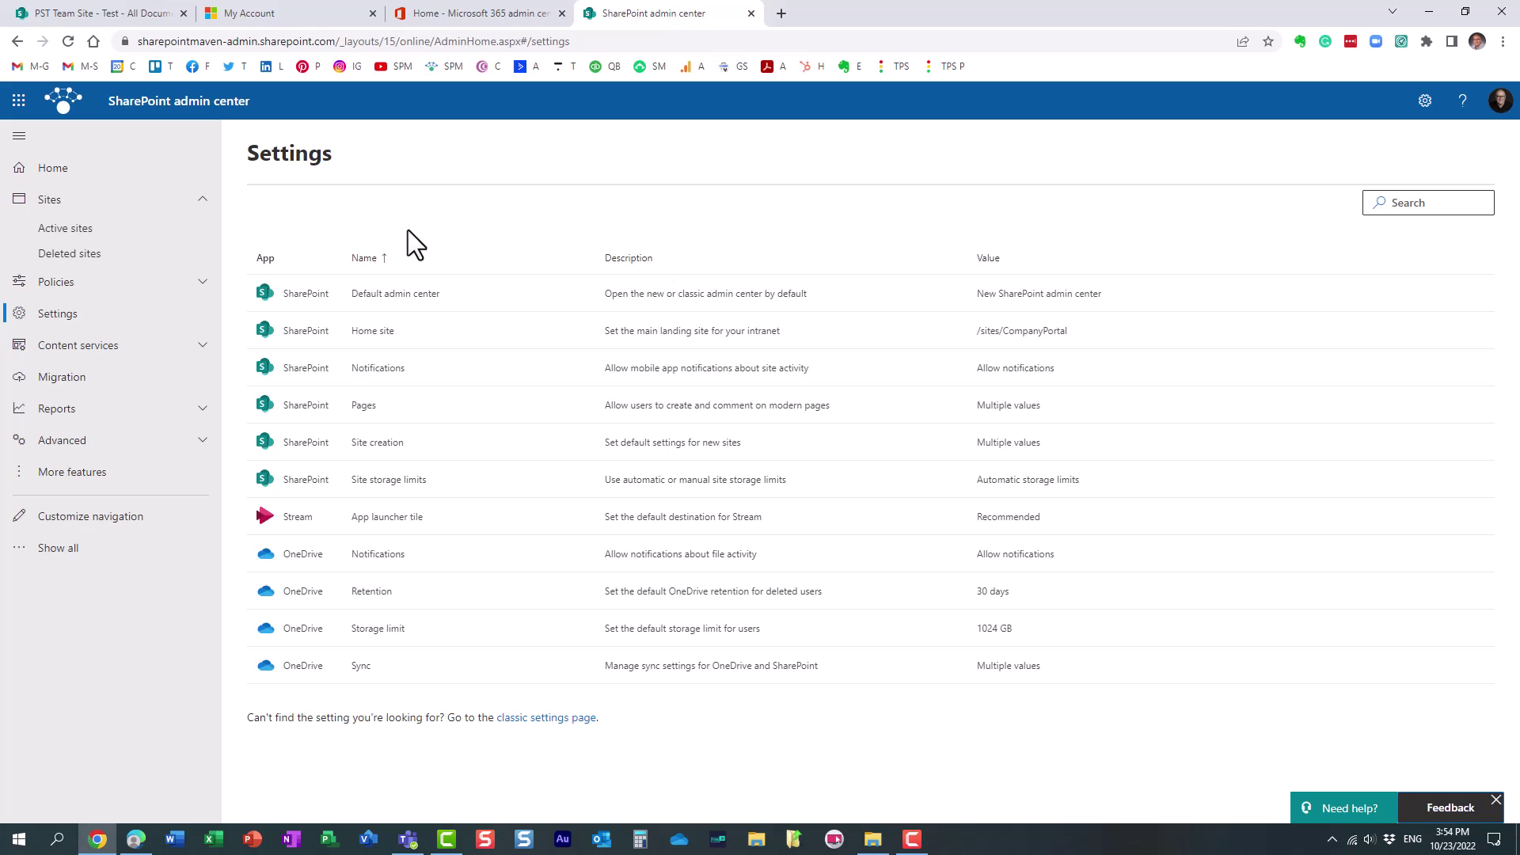
Step: From the PST Team Site home page, open the classic Site Settings page through Site information
click(124, 14)
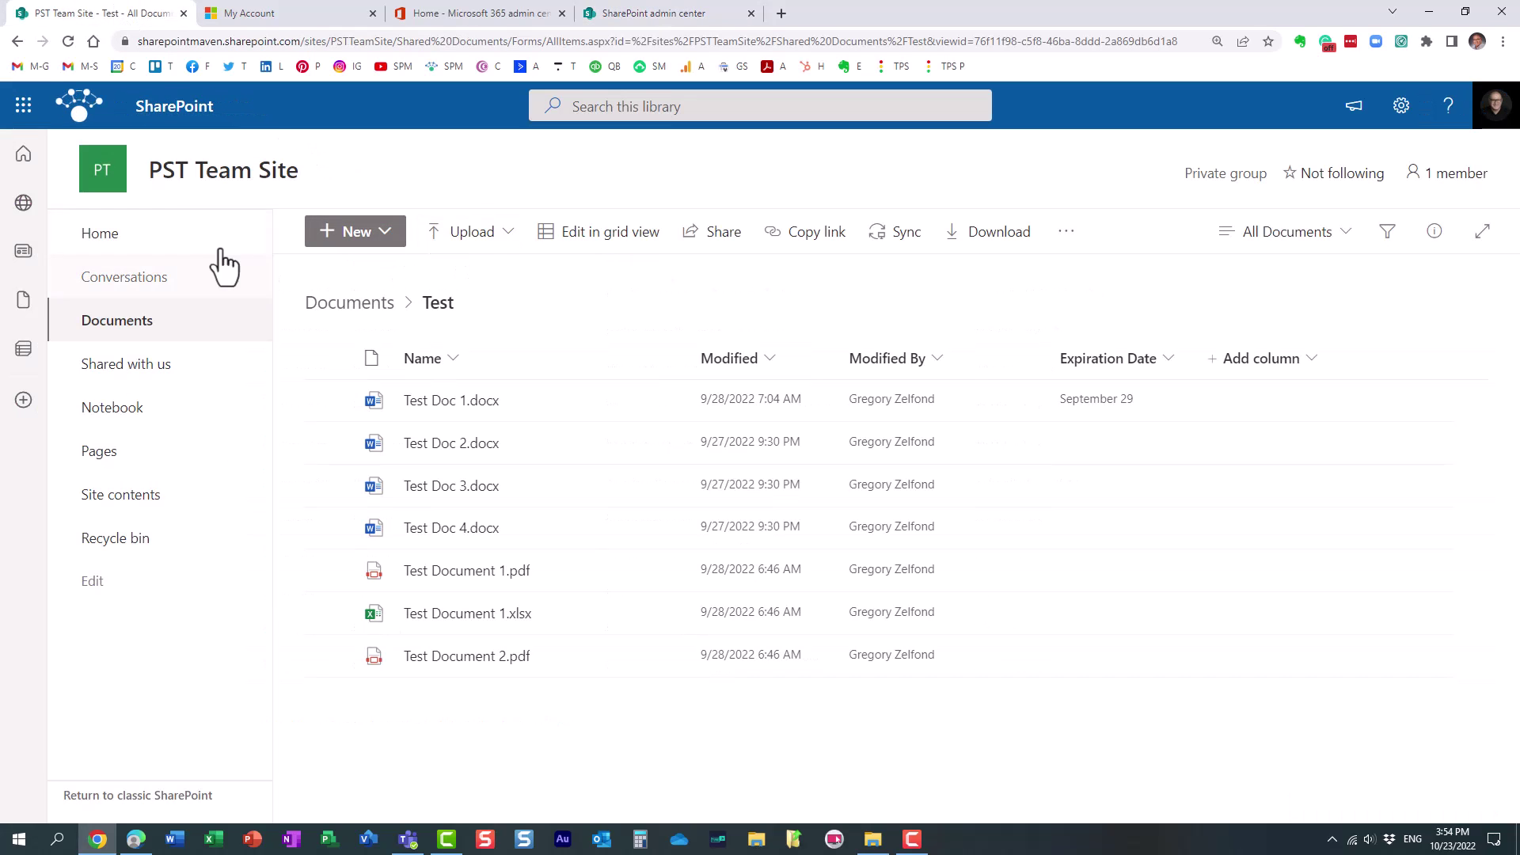
click(105, 236)
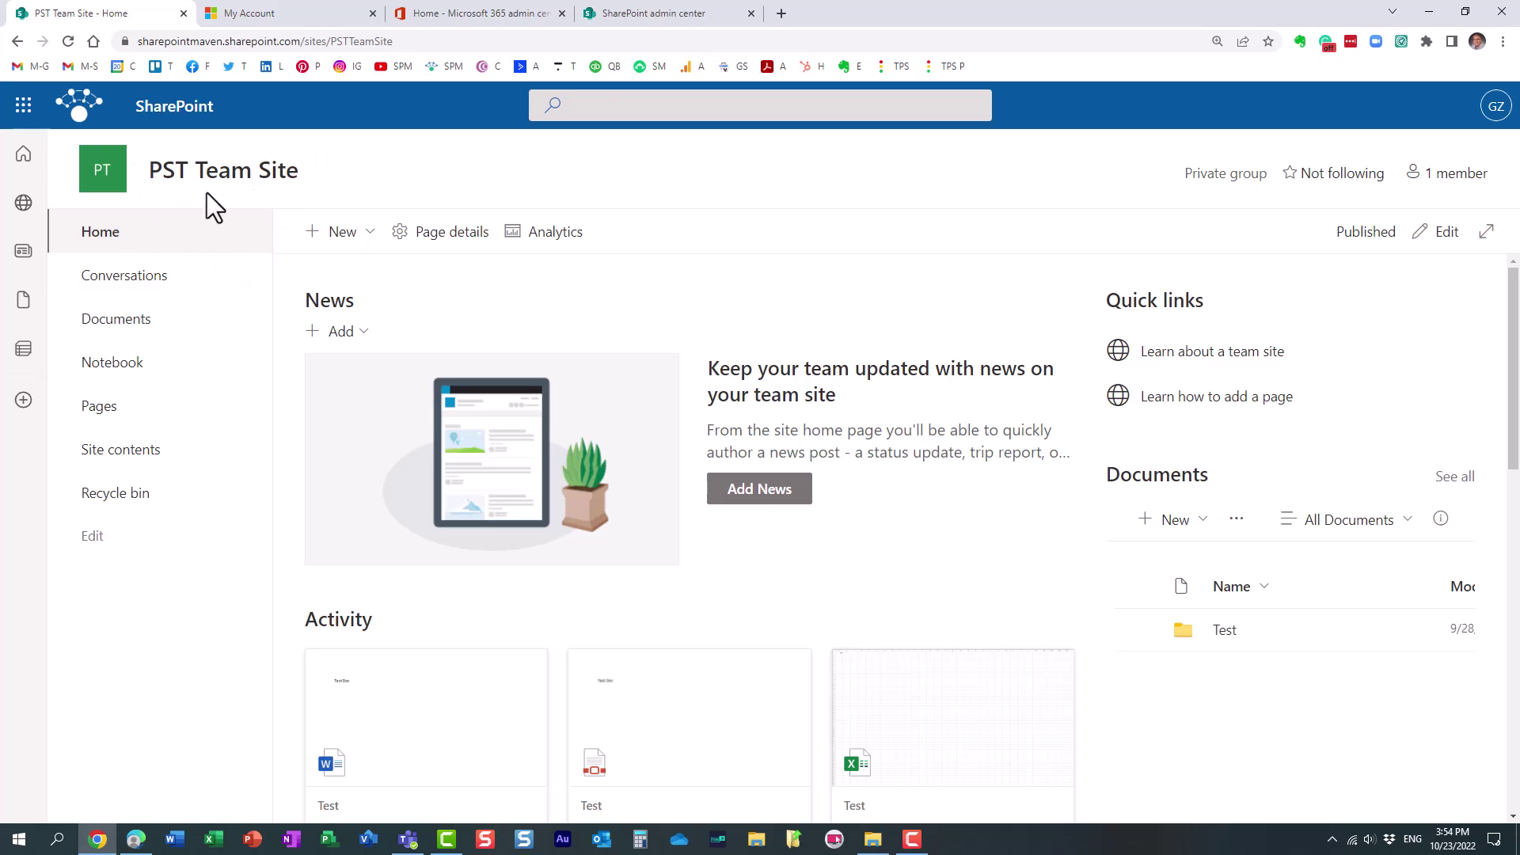
click(239, 168)
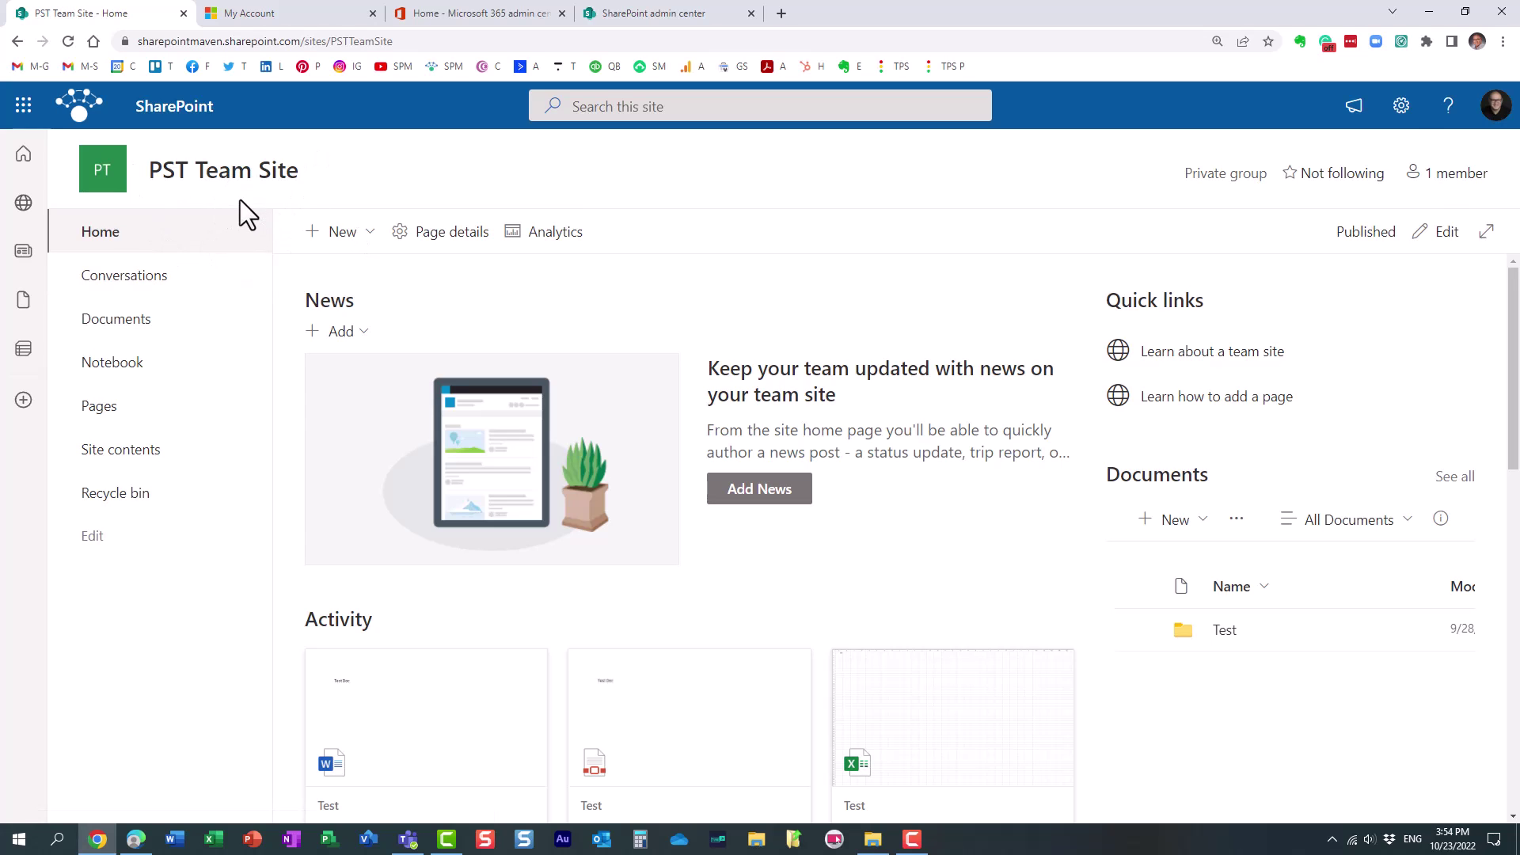
click(1401, 107)
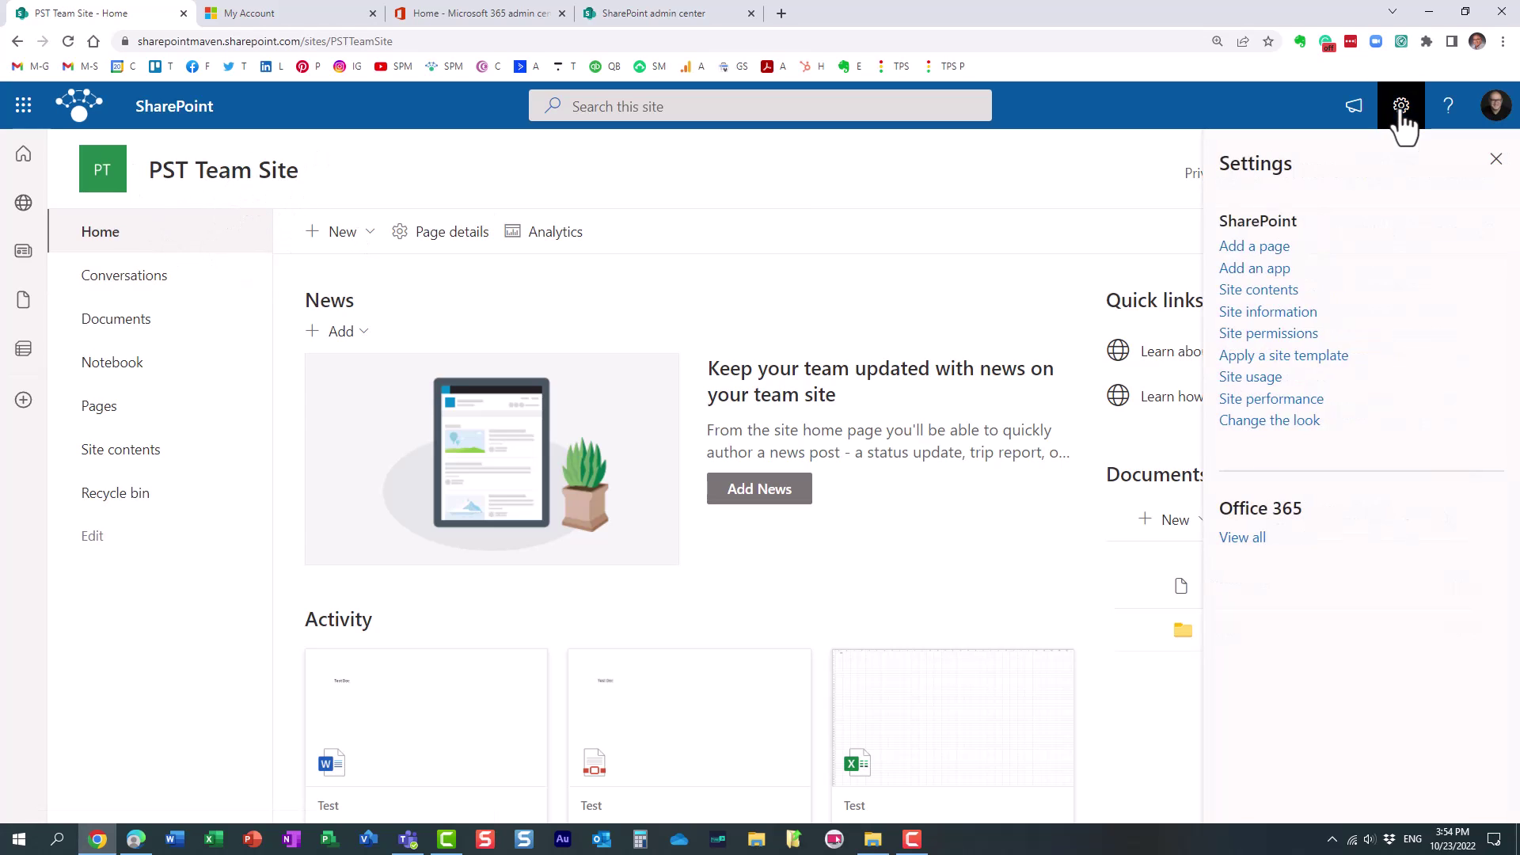
click(1284, 313)
click(1274, 529)
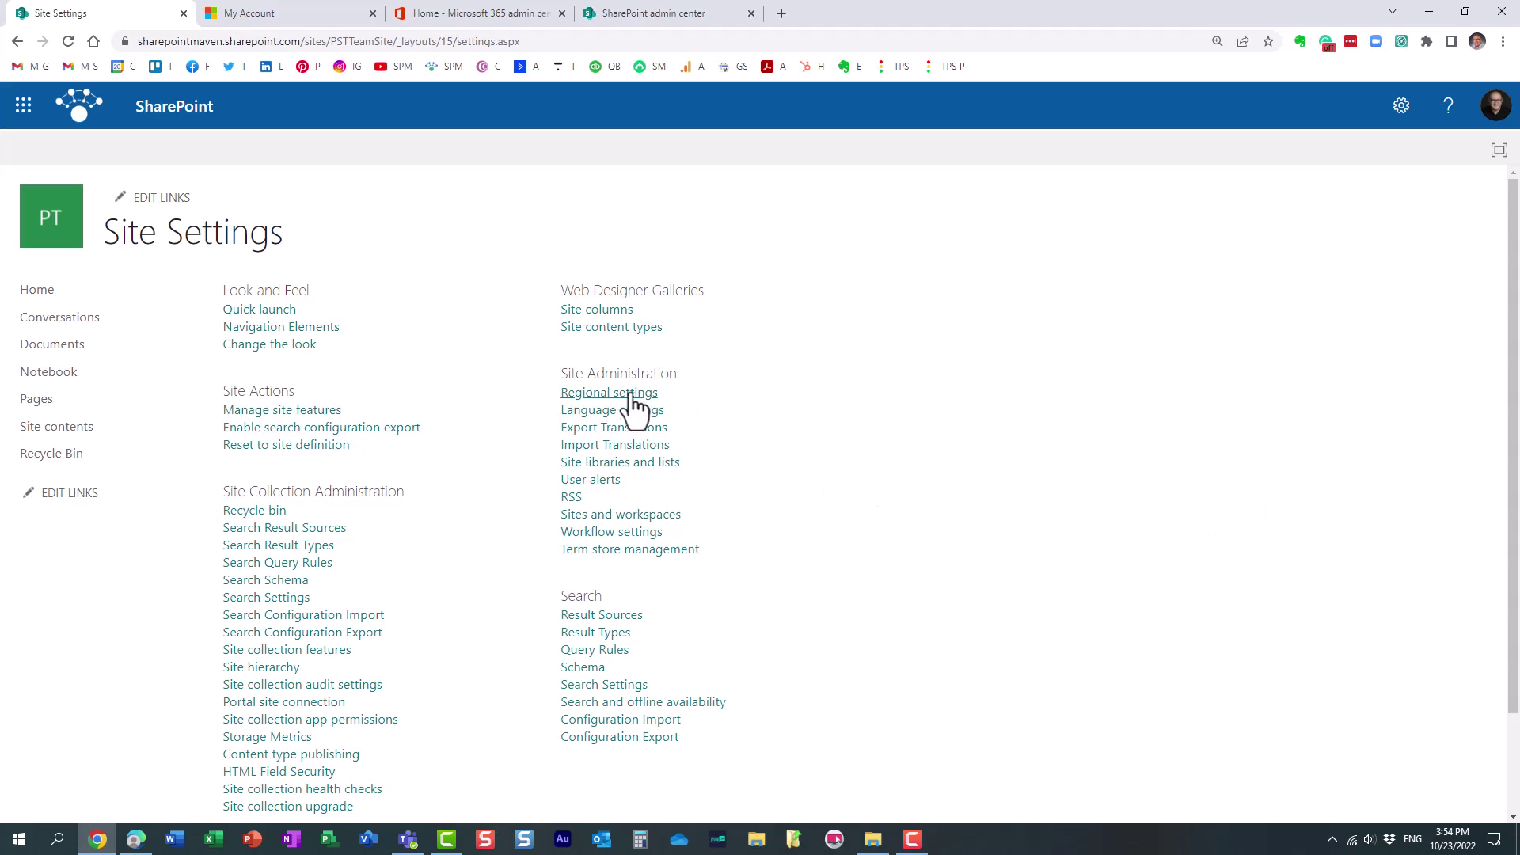
Step: Set the Regional settings time zone to (UTC-05:00) Eastern Time (US and Canada) and save
click(632, 396)
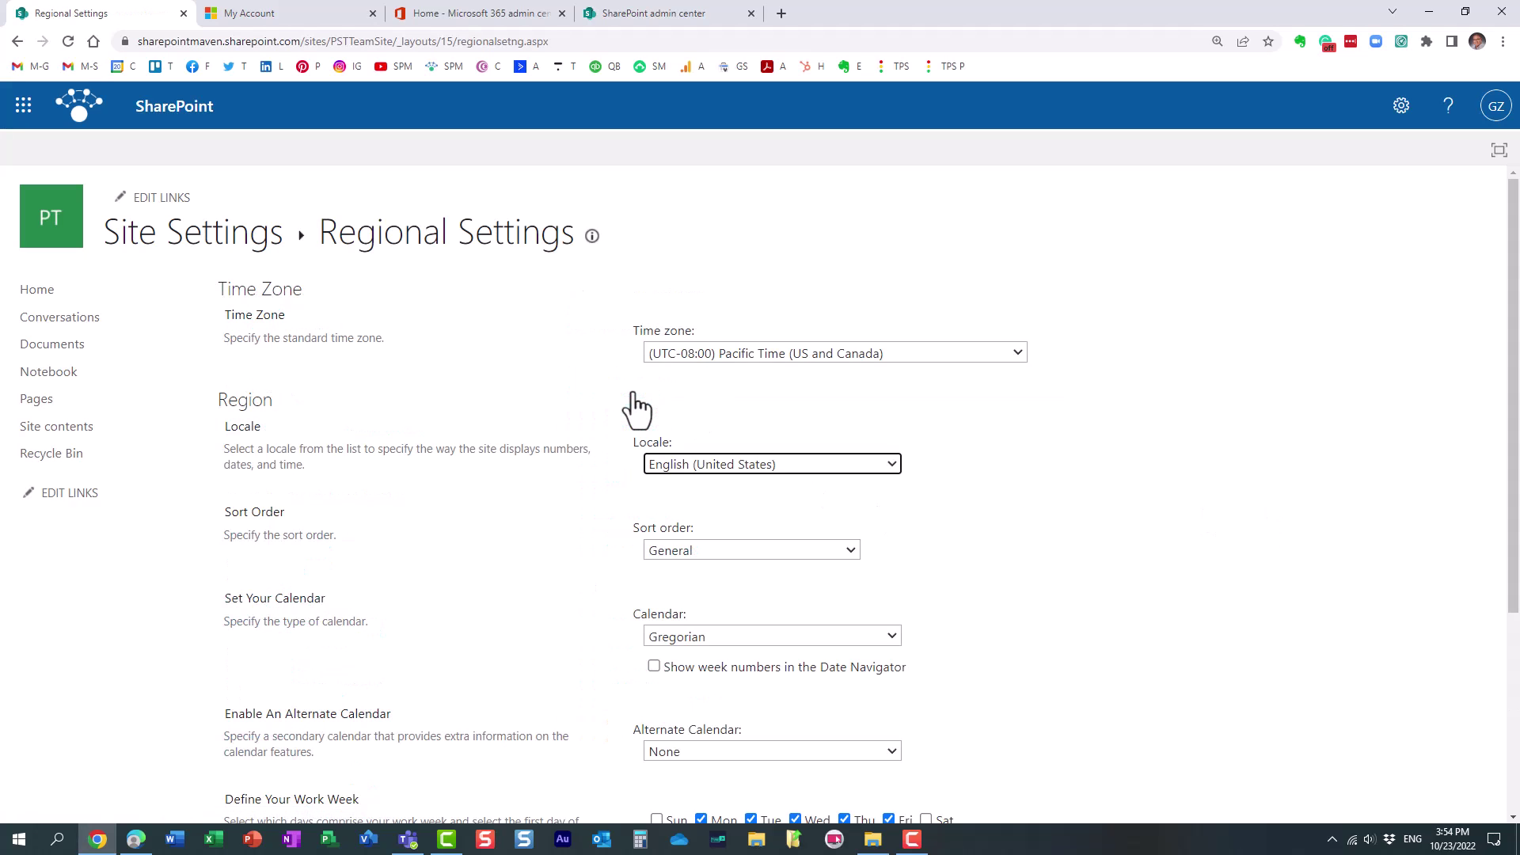
click(874, 350)
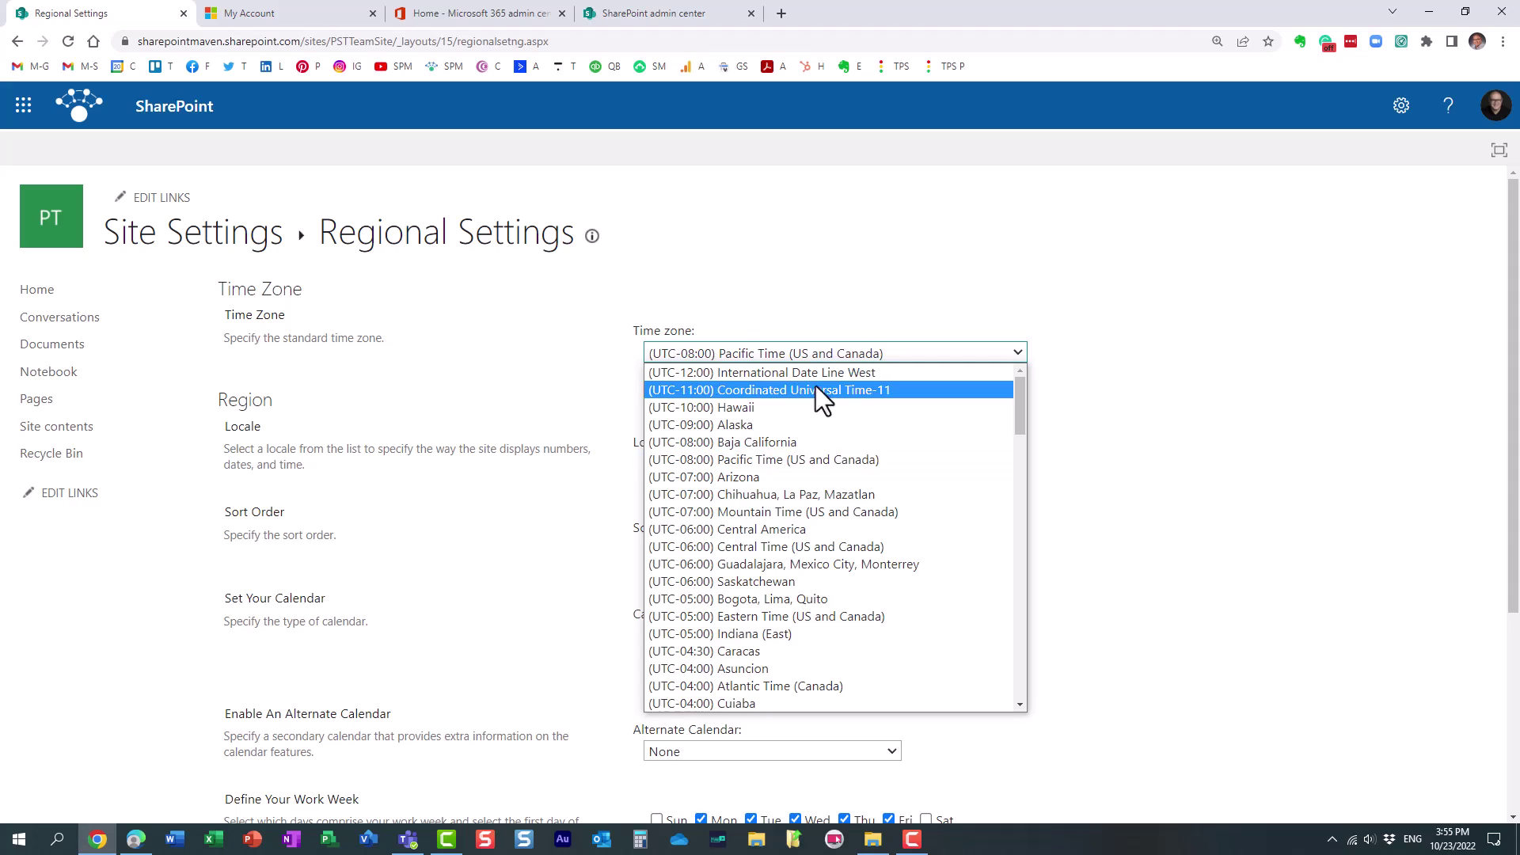
click(830, 618)
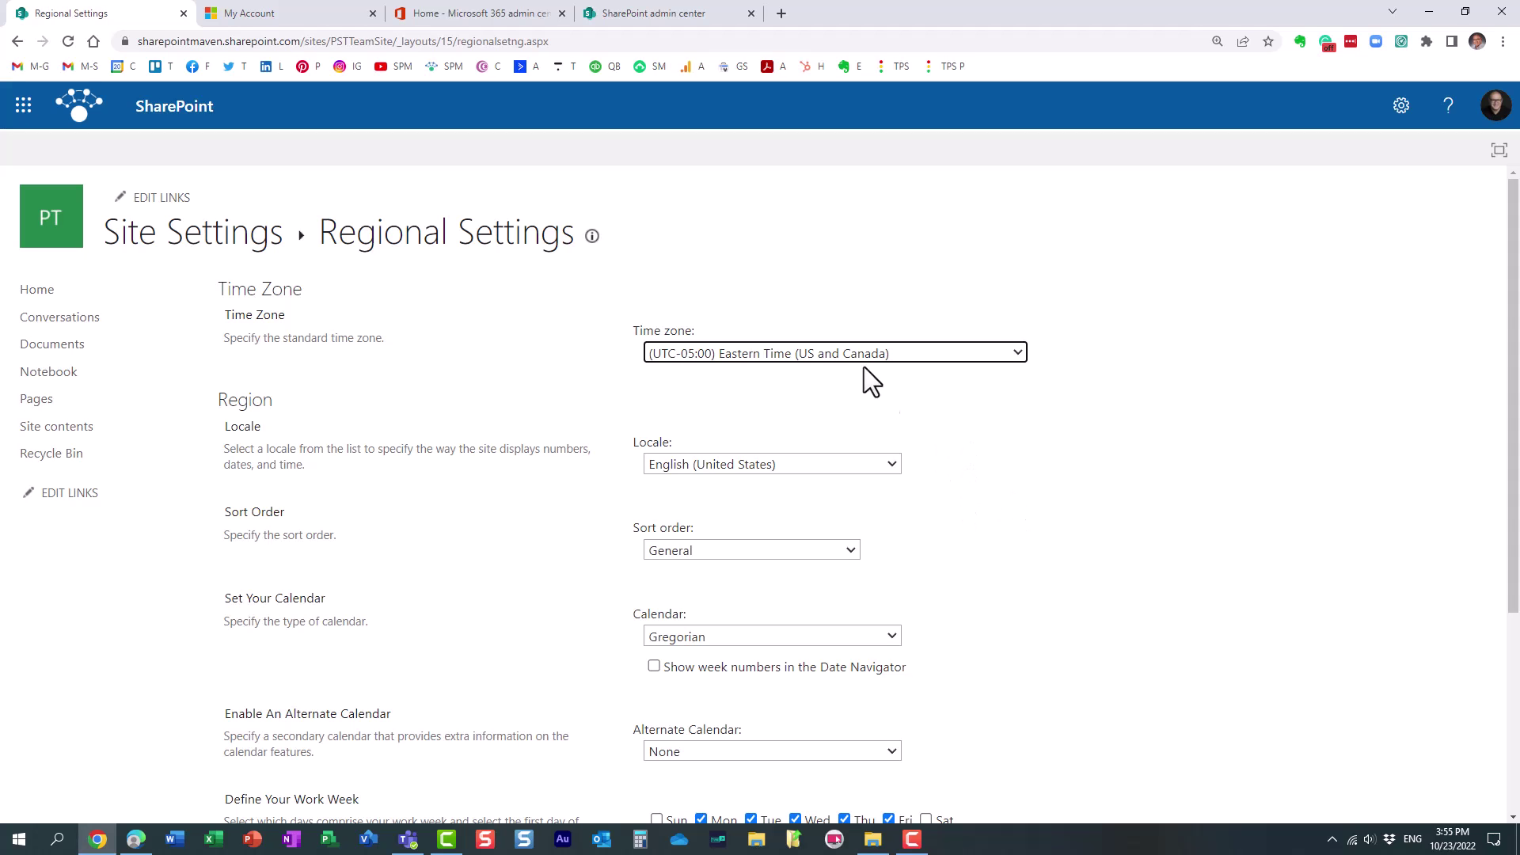
scroll(1056, 465, down, 4)
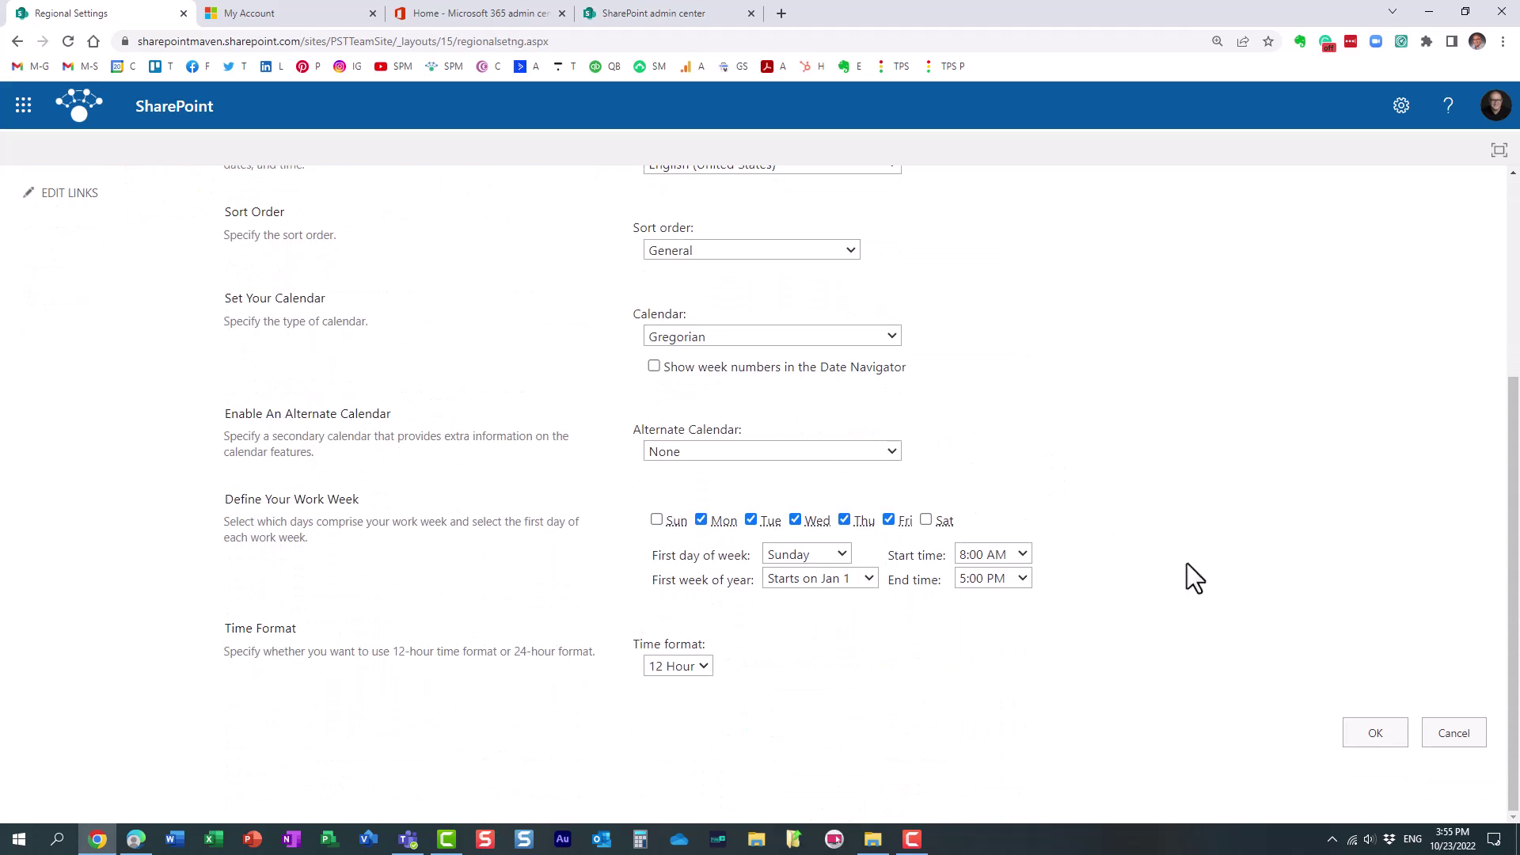
click(1363, 725)
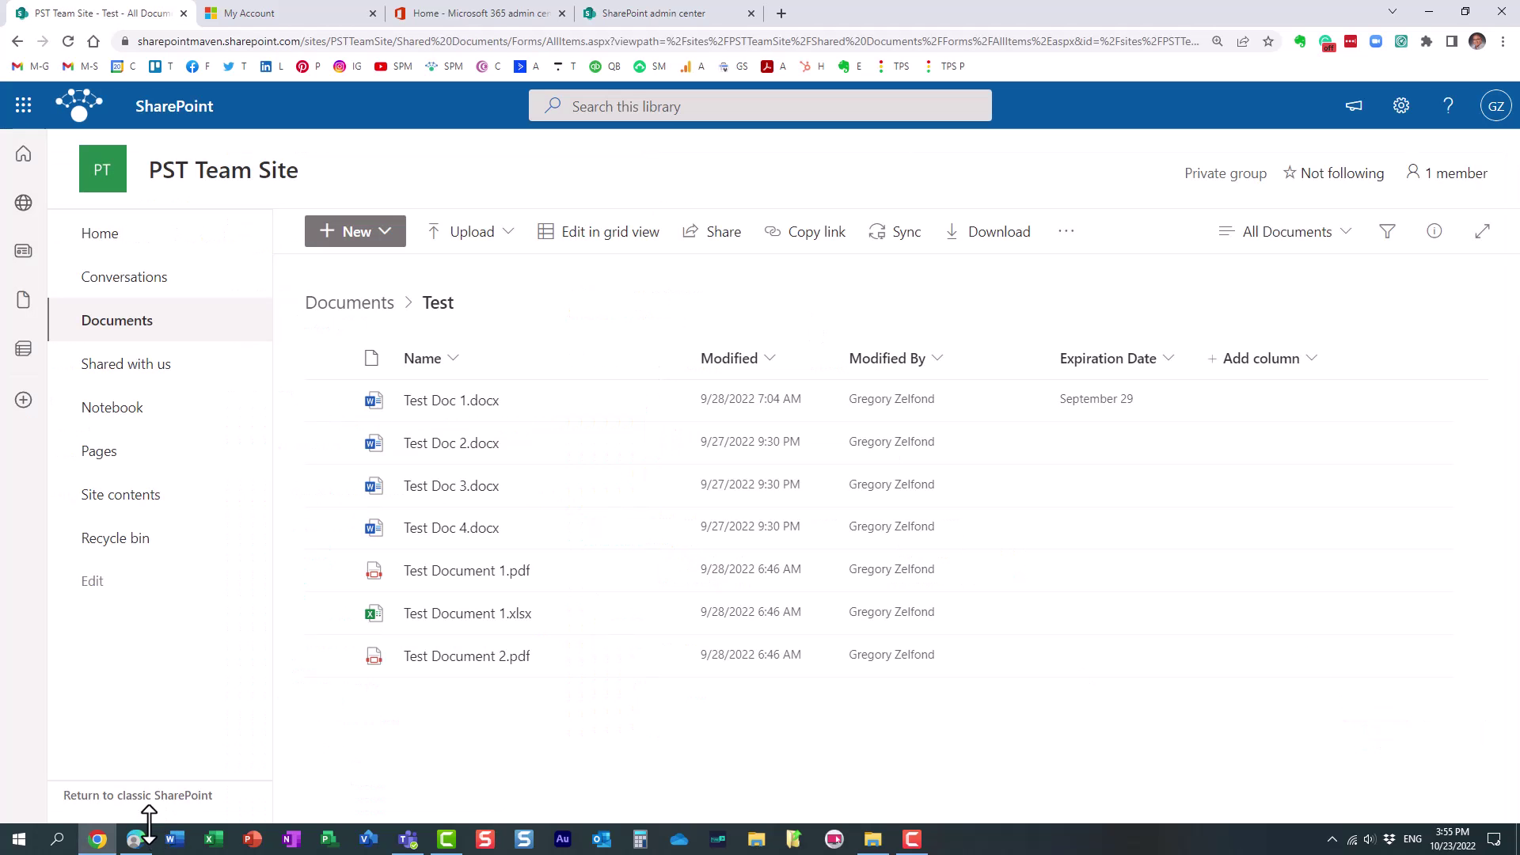
Step: Reload the external user's Test library so Test Doc 1.docx shows 9/28/2022 7:04 AM
click(136, 840)
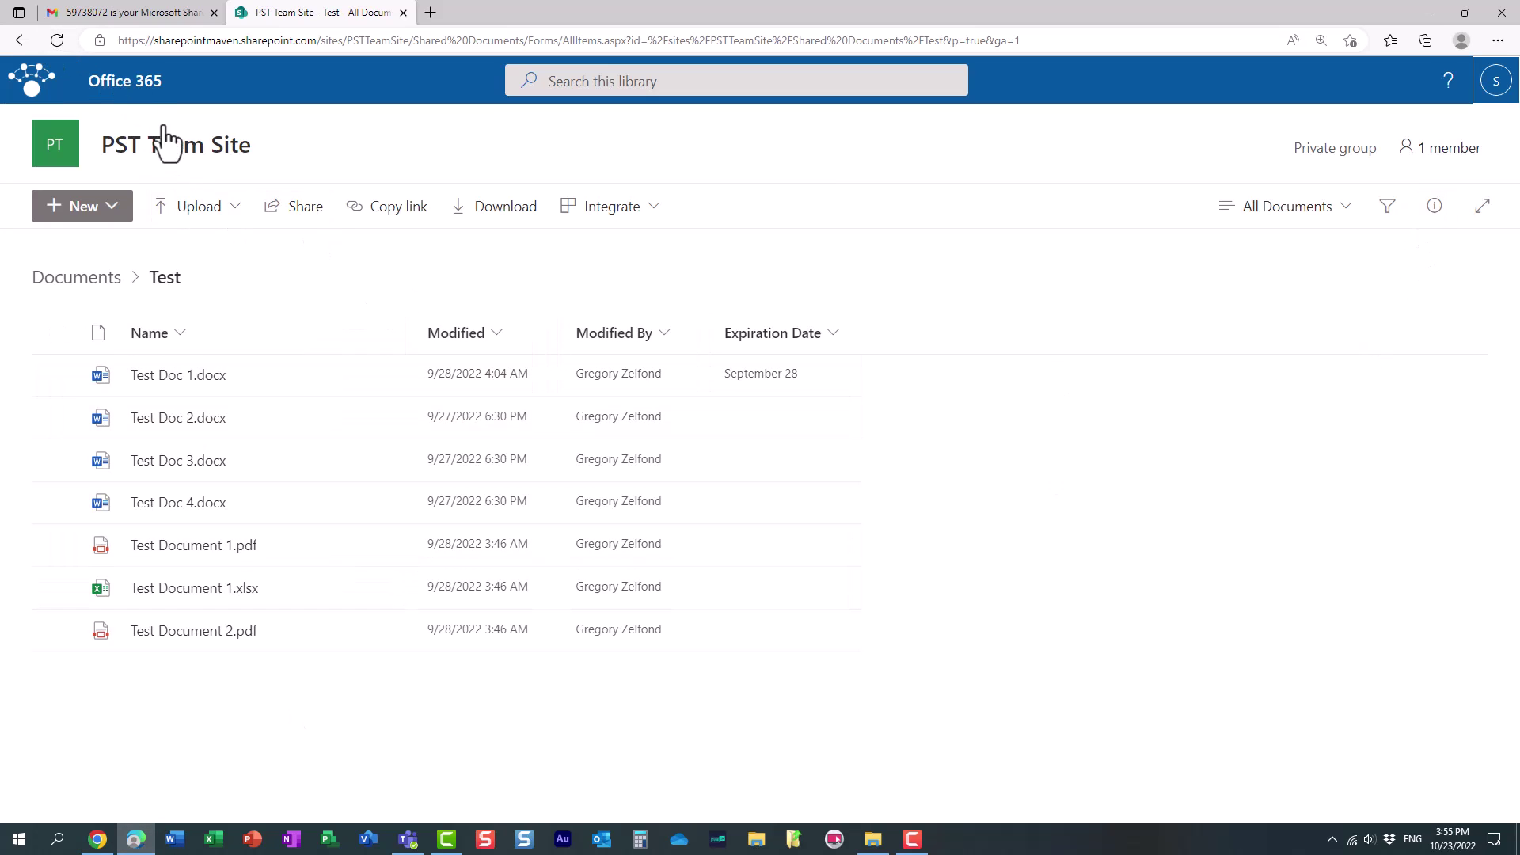
click(59, 44)
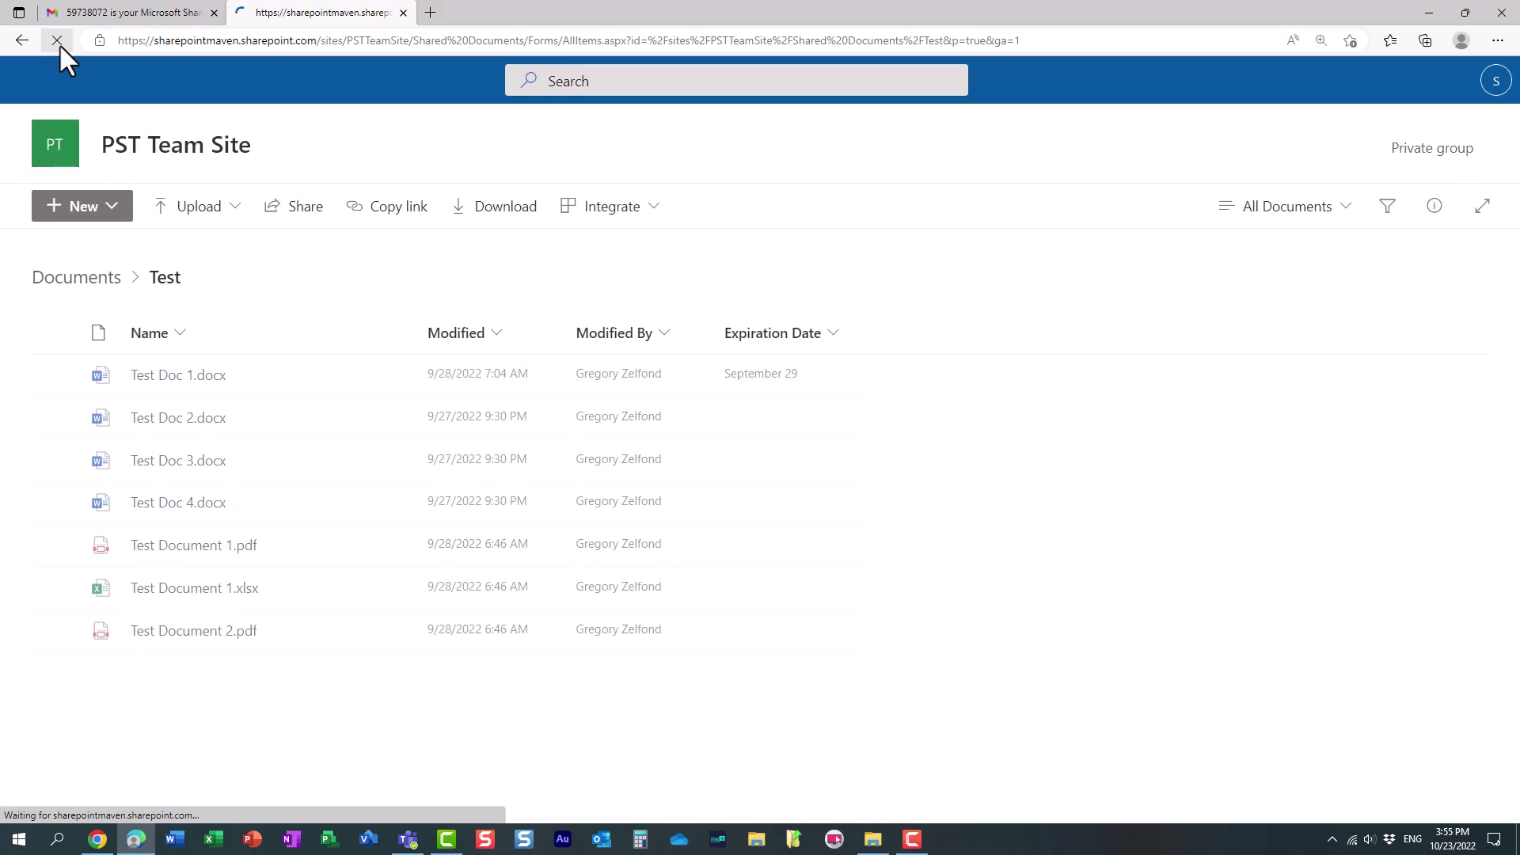